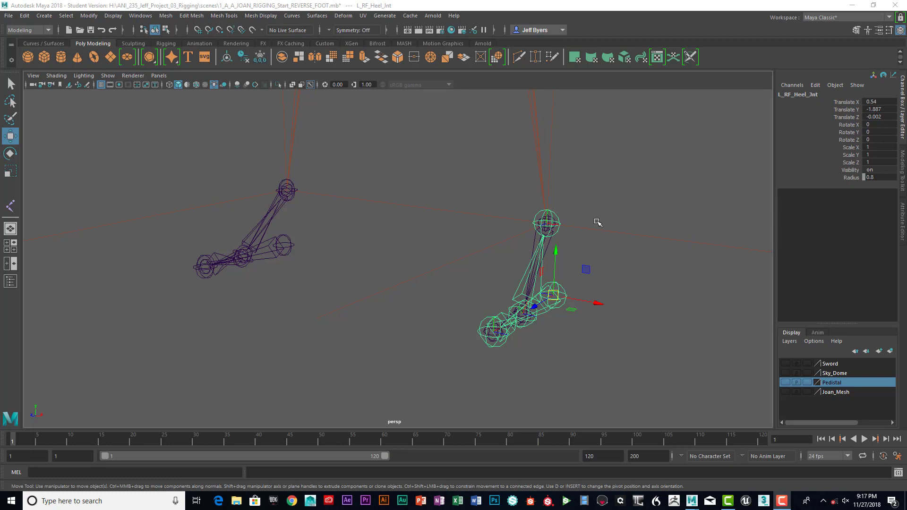
Point-constrain L_ankle_ikHandle to L_RF_Ankle_Jnt, using reset constraint settings with Maintain offset enabled.
left_click(595, 198)
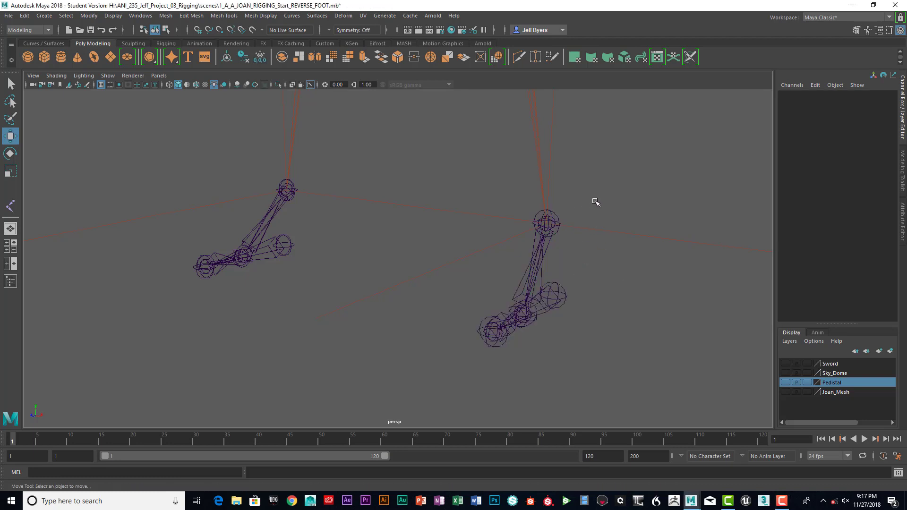
left_click(556, 216)
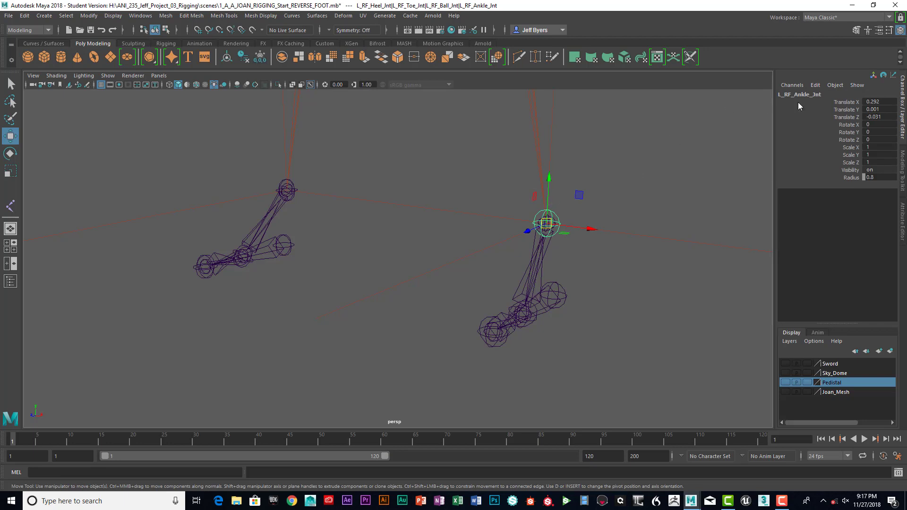
scroll(591, 219, "up", 3)
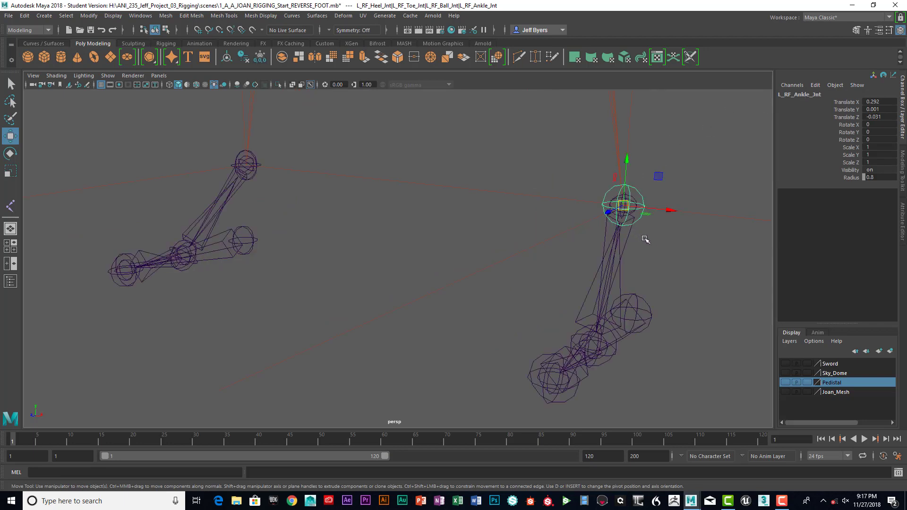
scroll(605, 256, "up", 2)
left_click_drag(605, 257, 593, 266, "alt")
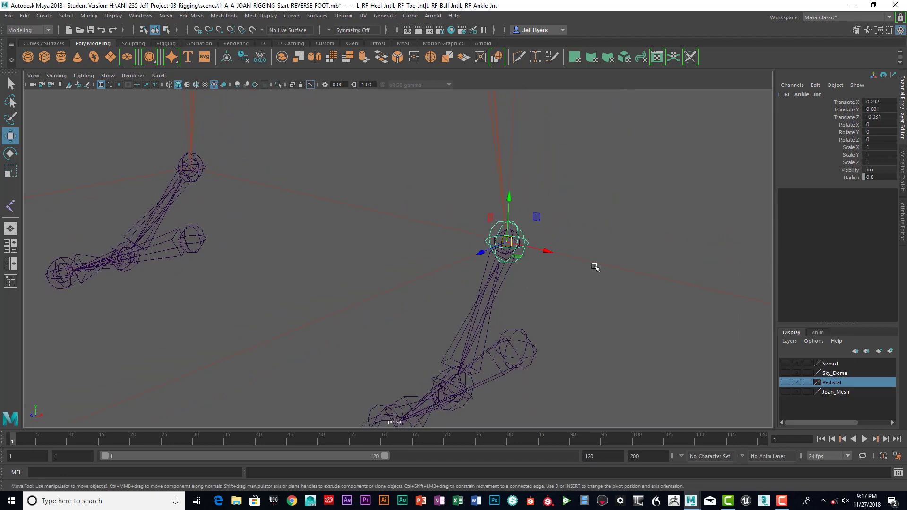
left_click(598, 263)
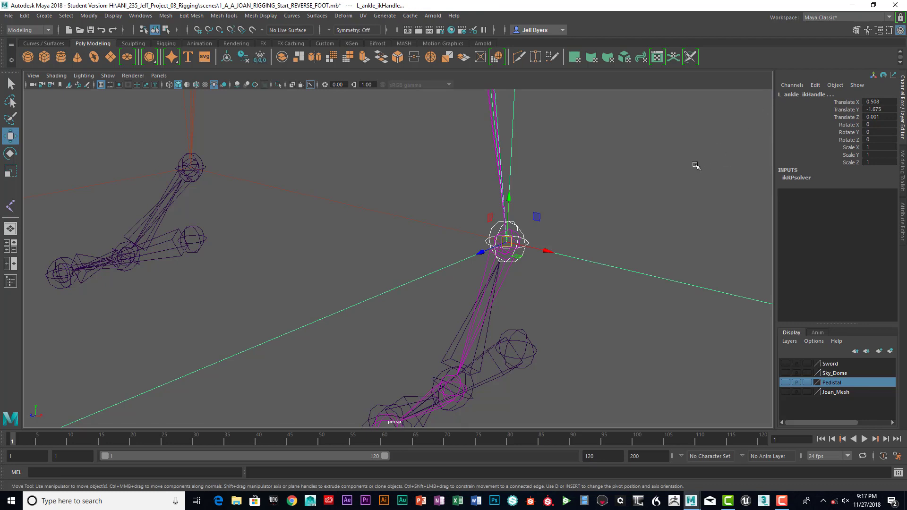
key("space")
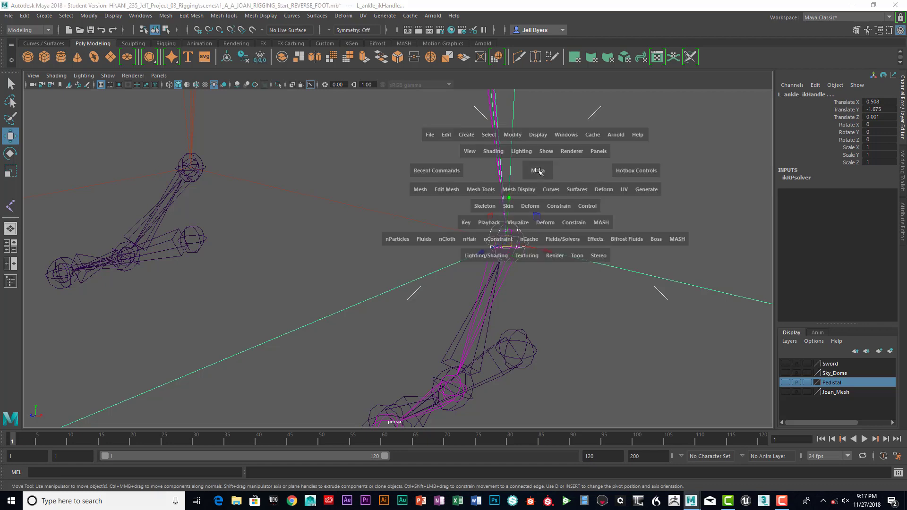
left_click(566, 208)
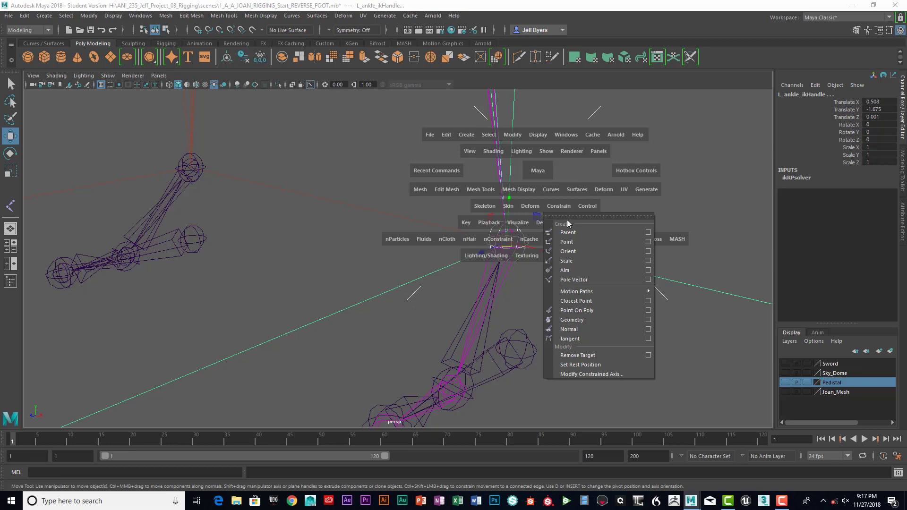
left_click(649, 244)
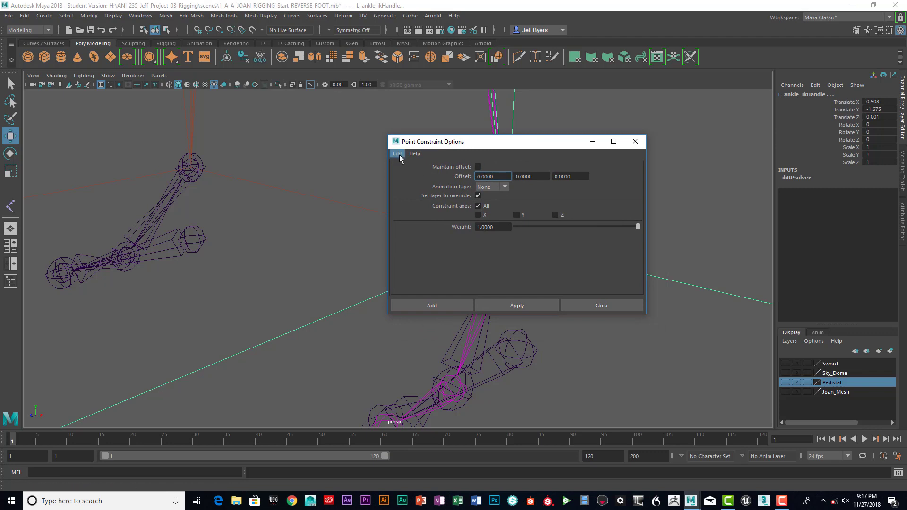
left_click(398, 155)
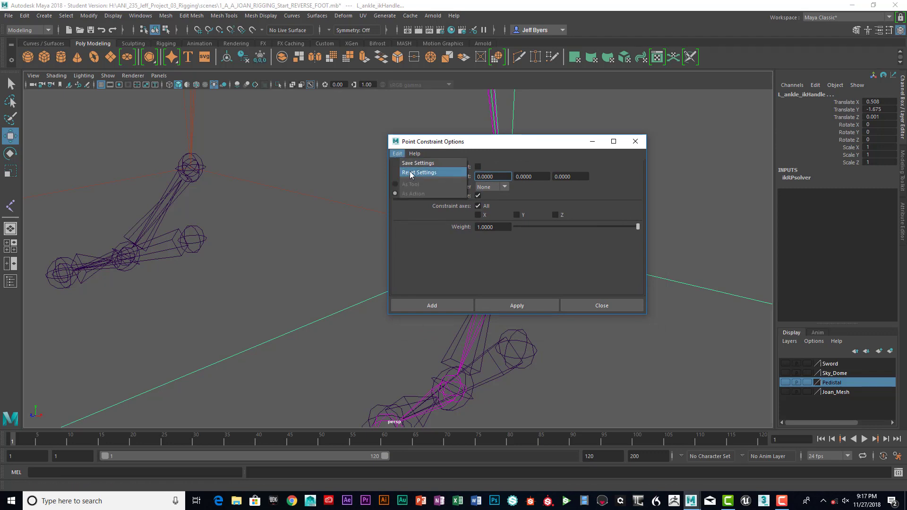
left_click(412, 173)
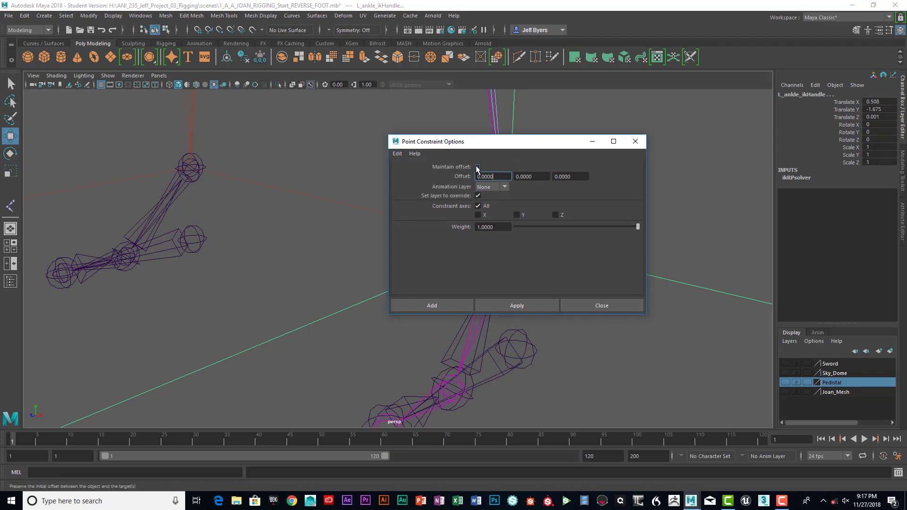
left_click(477, 166)
left_click_drag(491, 146, 422, 127)
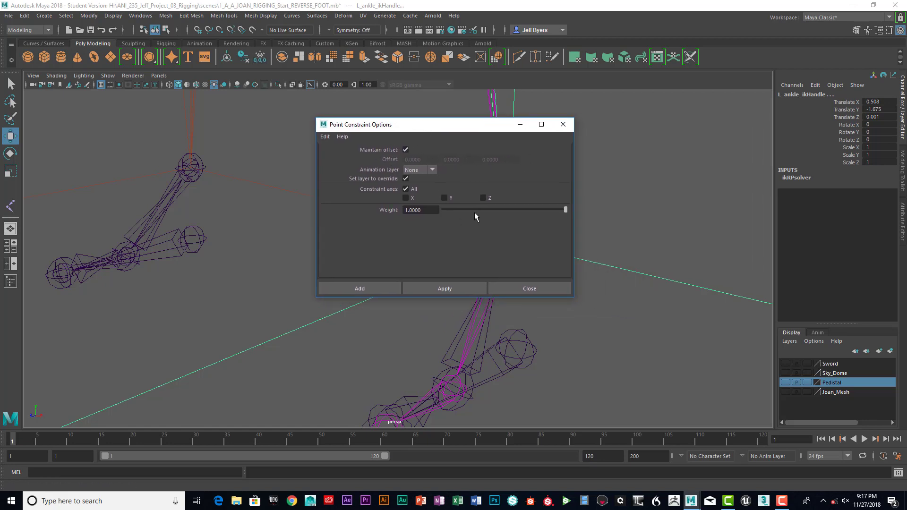
left_click(384, 286)
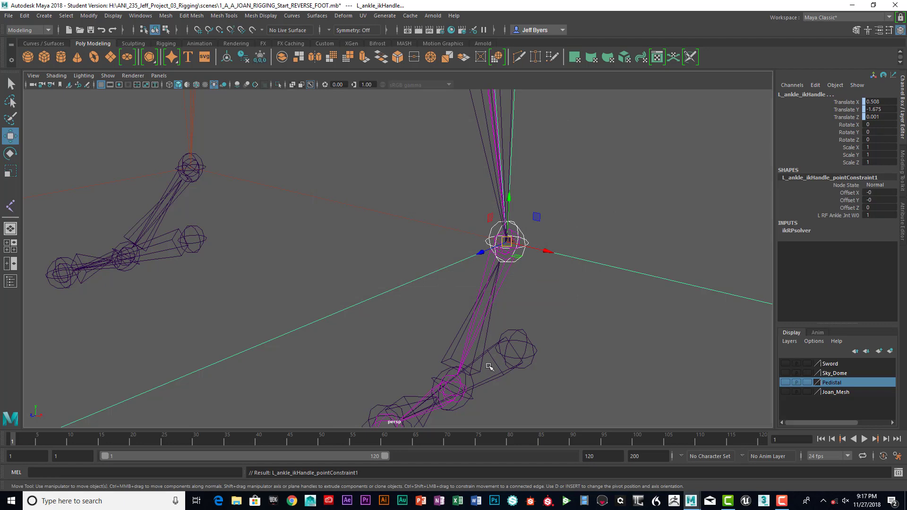
Orient-constrain L_Ankle_jnt to L_RF_Ball_Jnt on all axes with Maintain offset enabled.
left_click(474, 384)
left_click(474, 385)
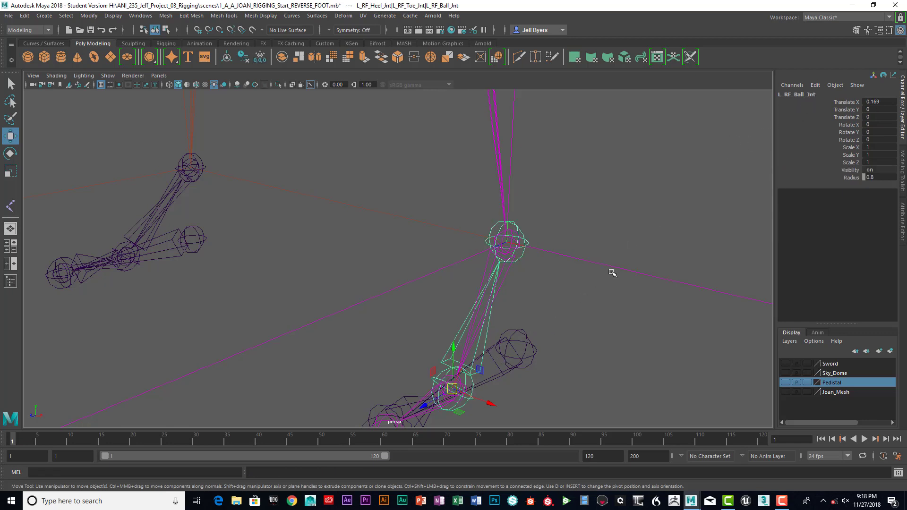
middle_click_drag(613, 273, 614, 215, "alt")
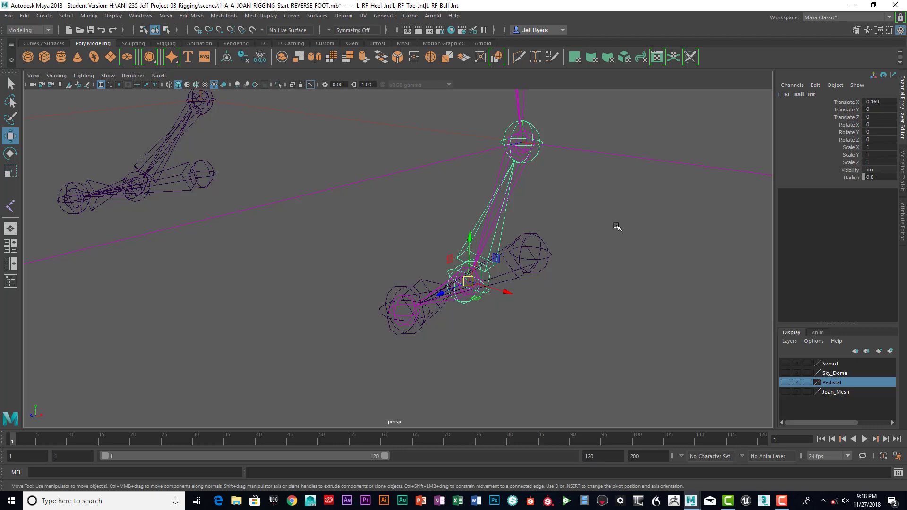
scroll(606, 186, "up", 2)
scroll(621, 190, "up", 2)
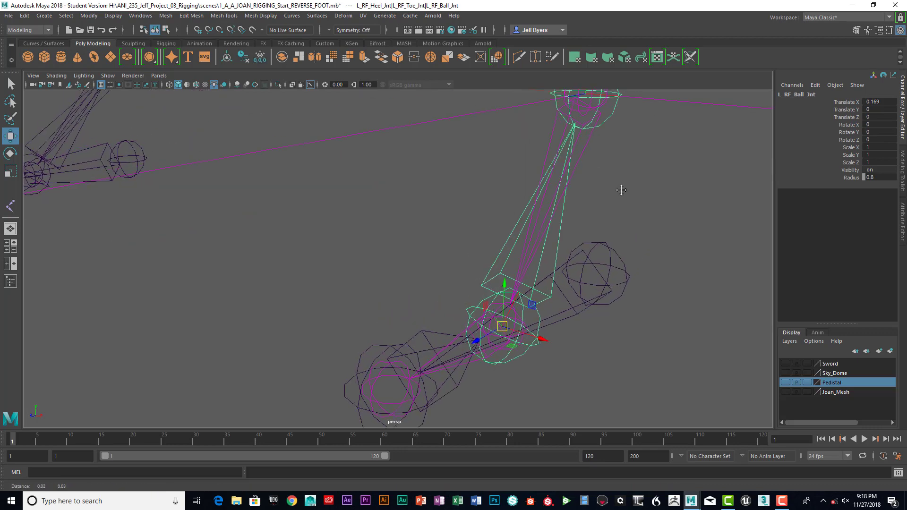
scroll(621, 190, "up", 6)
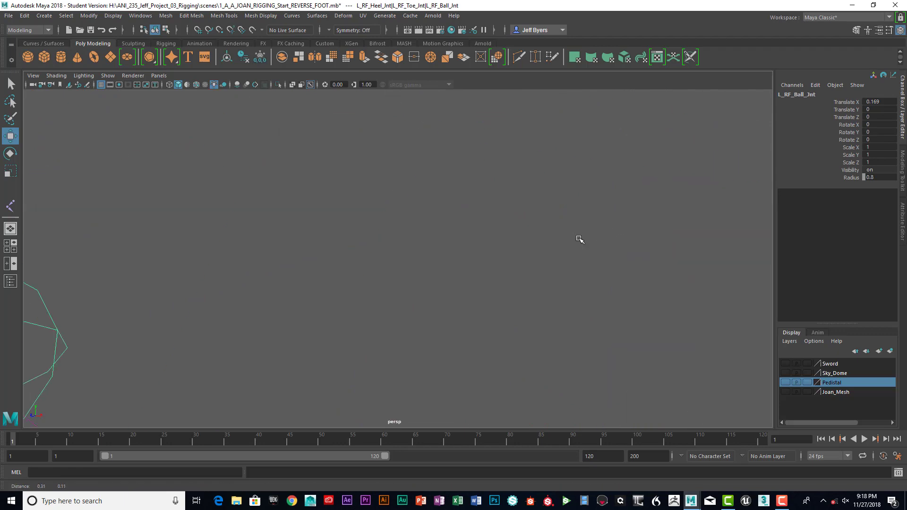
scroll(580, 239, "down", 4)
middle_click_drag(574, 239, 527, 209, "alt")
scroll(567, 204, "up", 4)
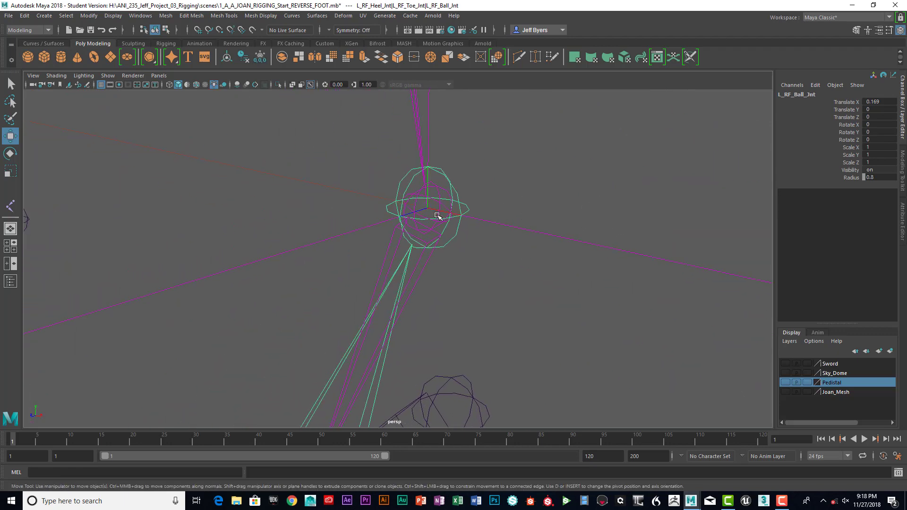
left_click(439, 189)
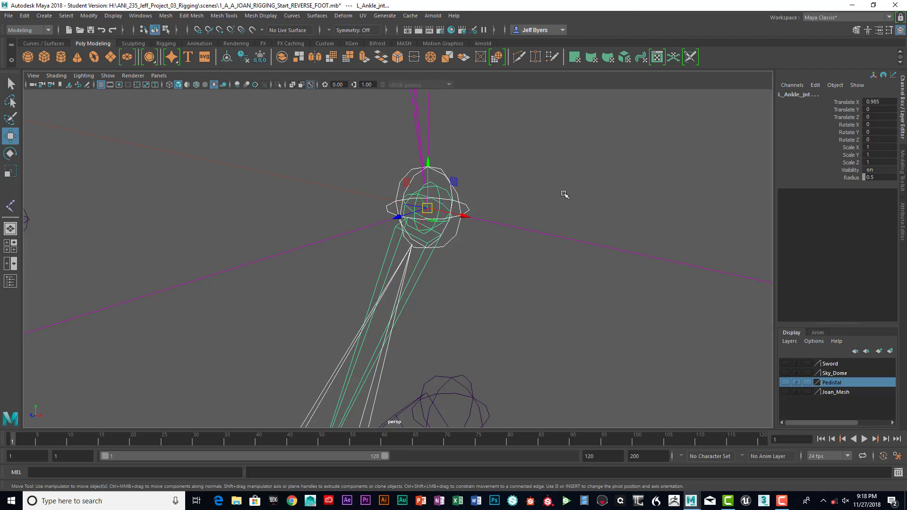
scroll(537, 196, "down", 3)
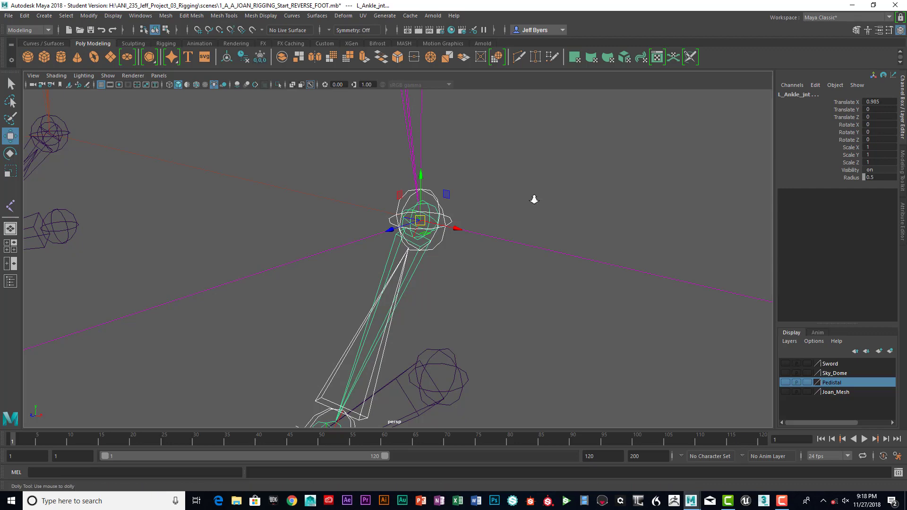
right_click_drag(534, 199, 539, 183, "alt")
middle_click_drag(539, 183, 551, 160, "alt")
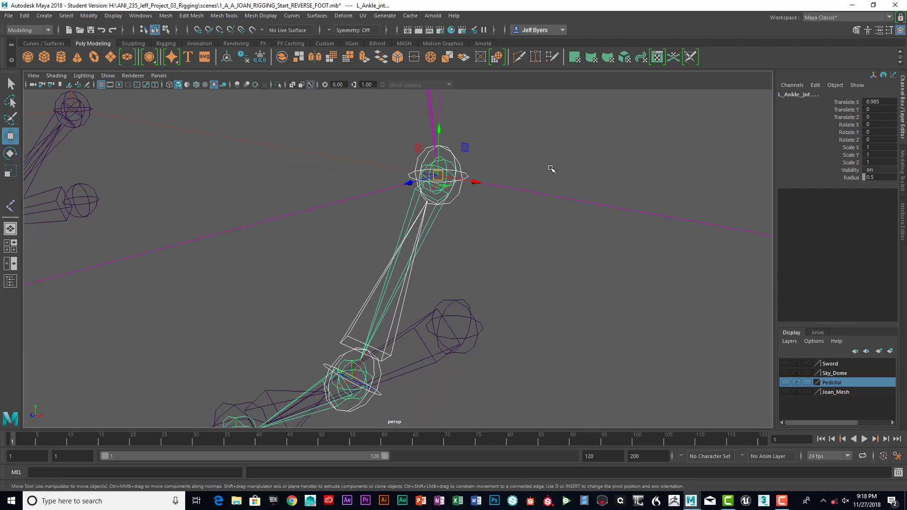
key("space")
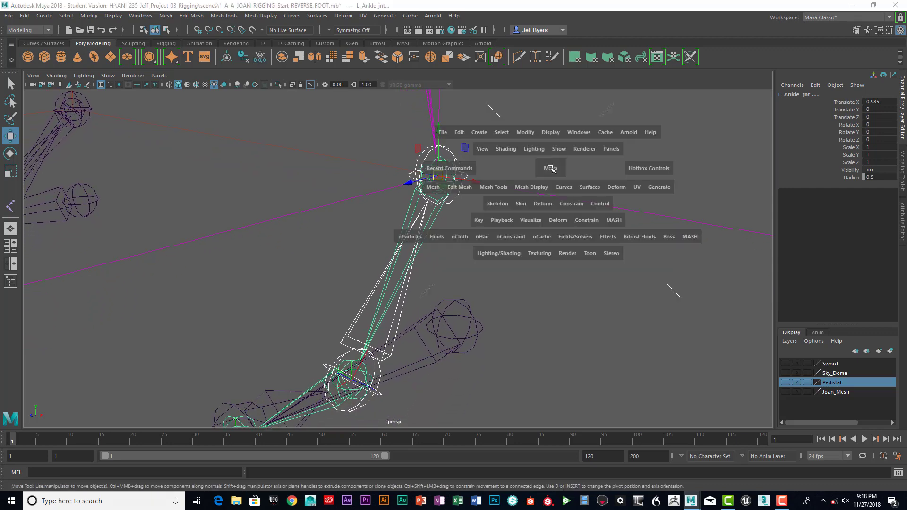
left_click(574, 204)
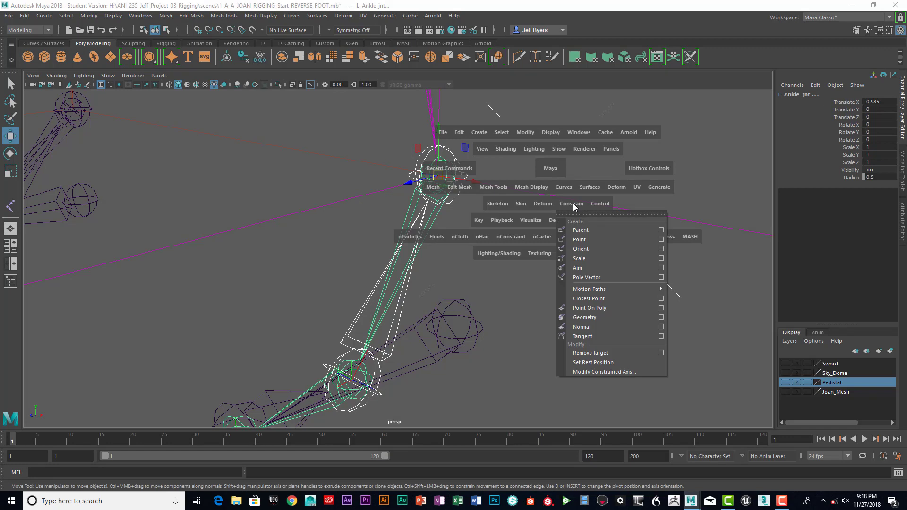
left_click(661, 249)
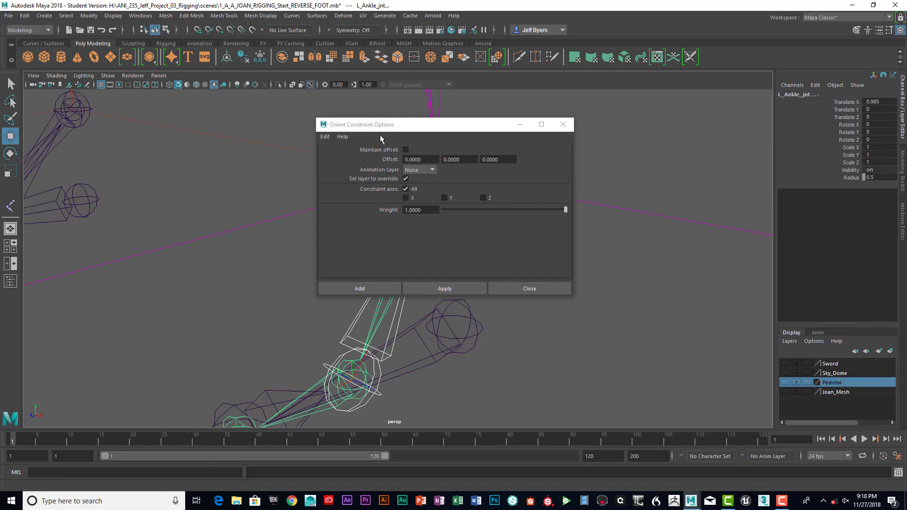
left_click_drag(397, 125, 414, 126)
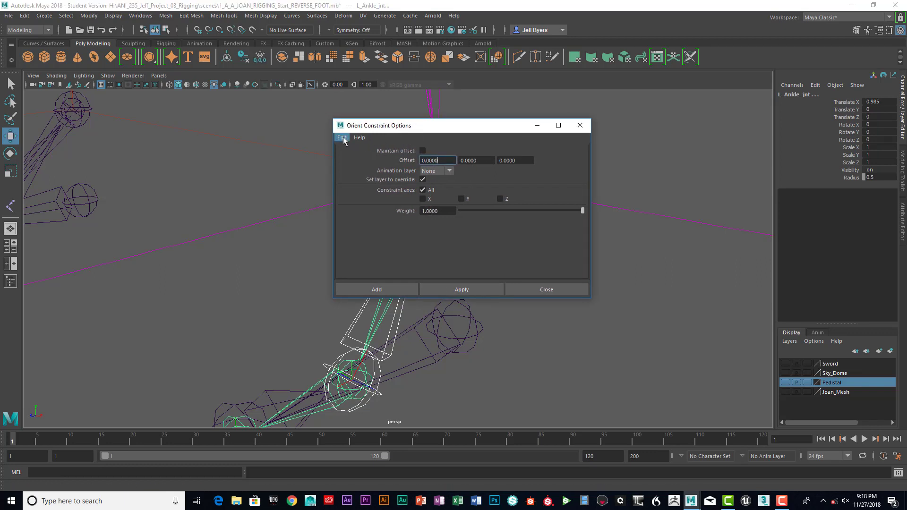
left_click(423, 151)
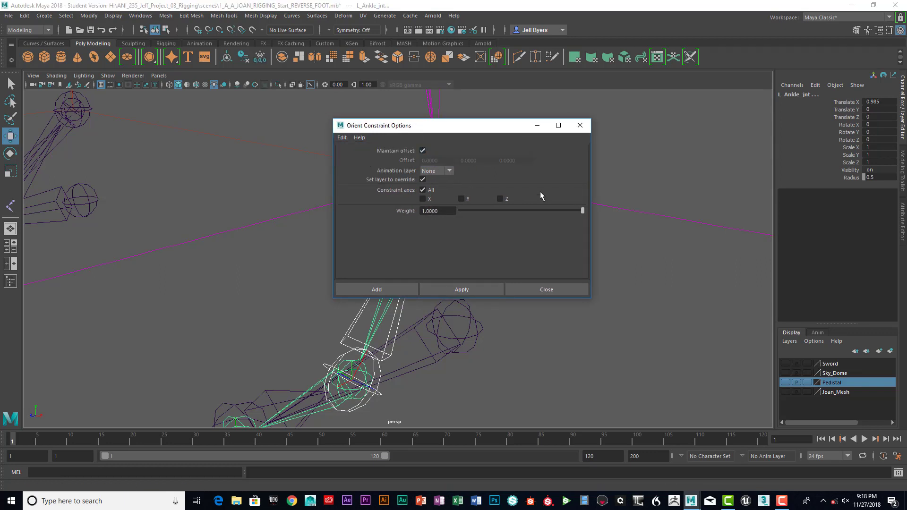
left_click(407, 286)
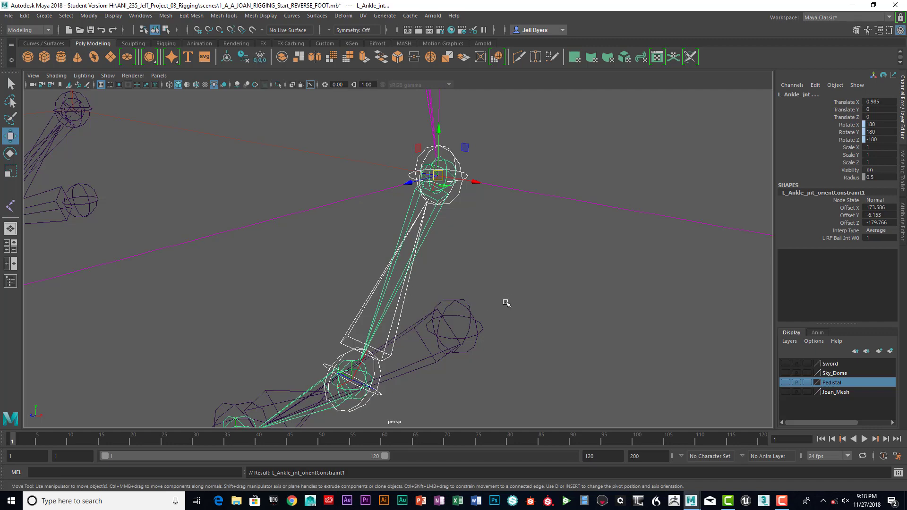
Orient-constrain L_Ball_jnt to L_RF_Toe_Jnt on all axes, using reset constraint settings with Maintain offset enabled.
left_click_drag(506, 299, 541, 304, "alt")
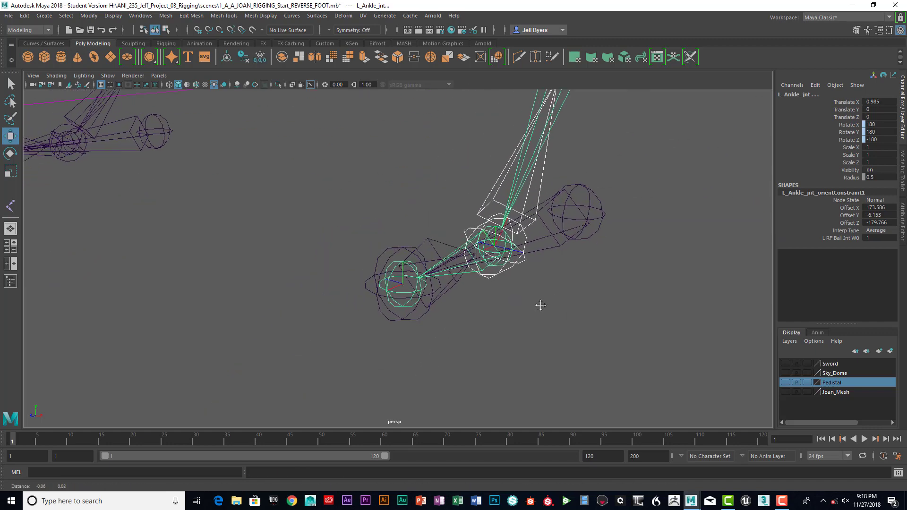
left_click(394, 253)
left_click(395, 255)
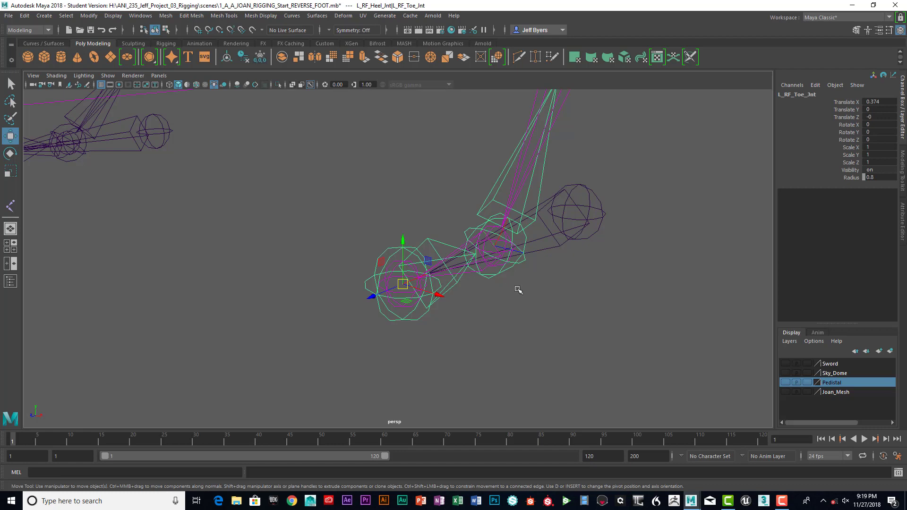
scroll(538, 294, "up", 2)
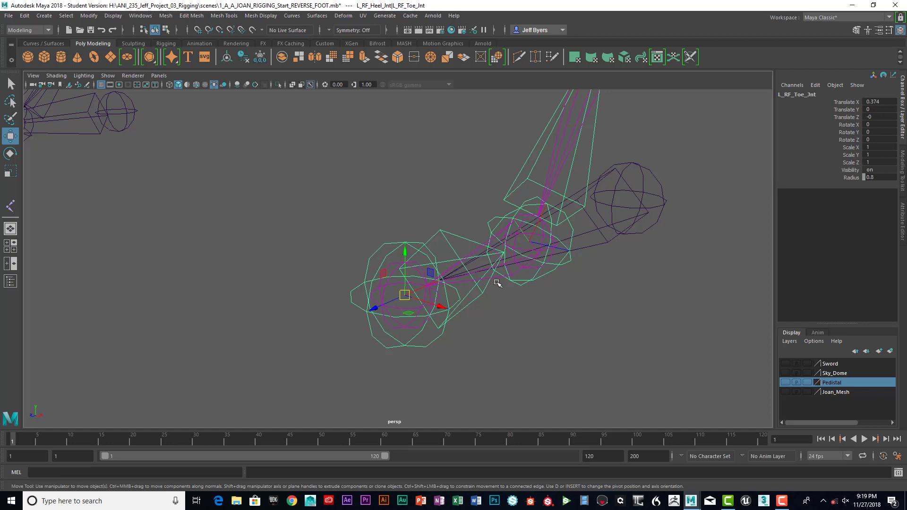
left_click(519, 233)
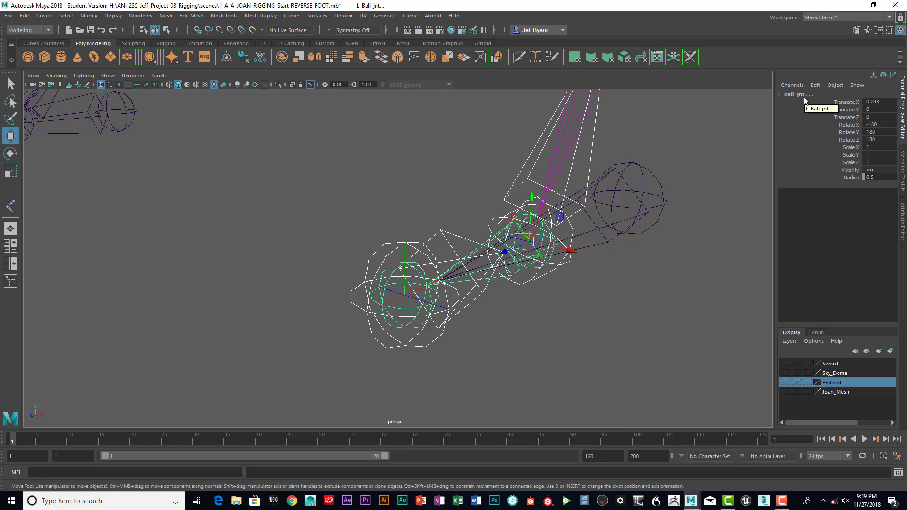
key("space")
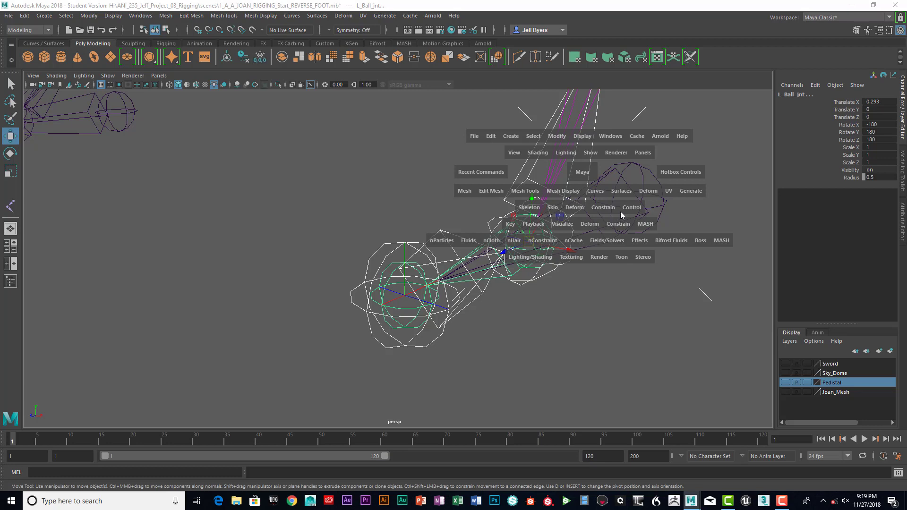
left_click(604, 208)
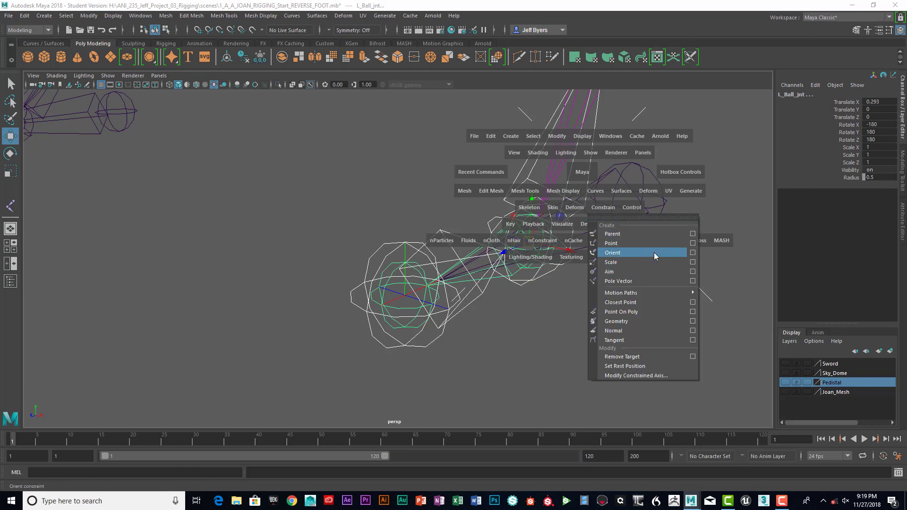
left_click(693, 253)
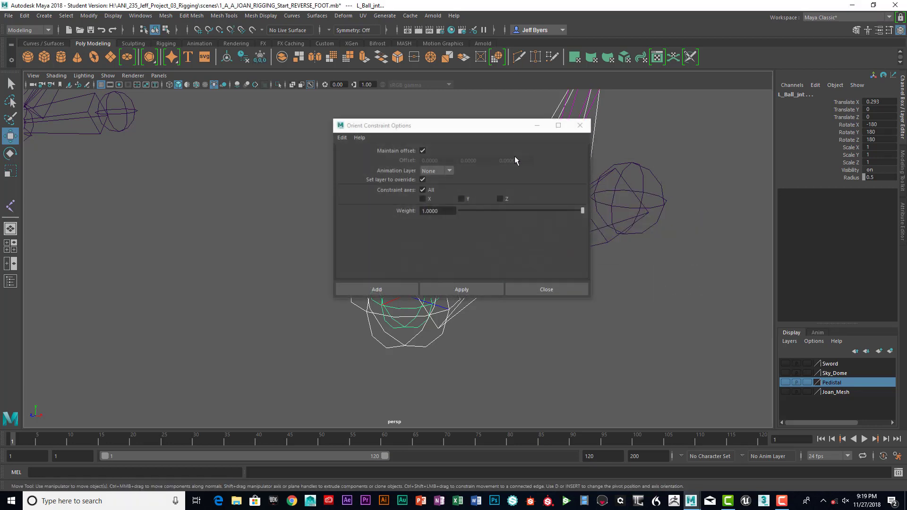
left_click(342, 138)
left_click(355, 157)
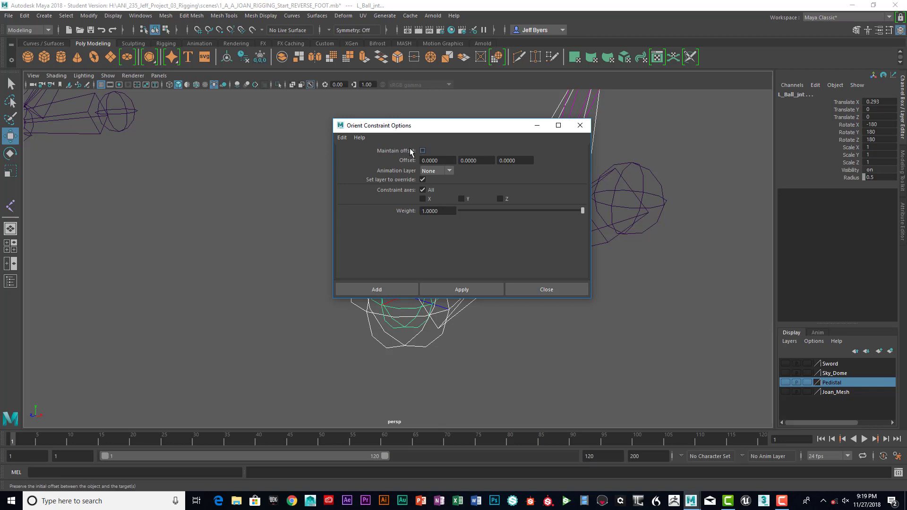
left_click(423, 151)
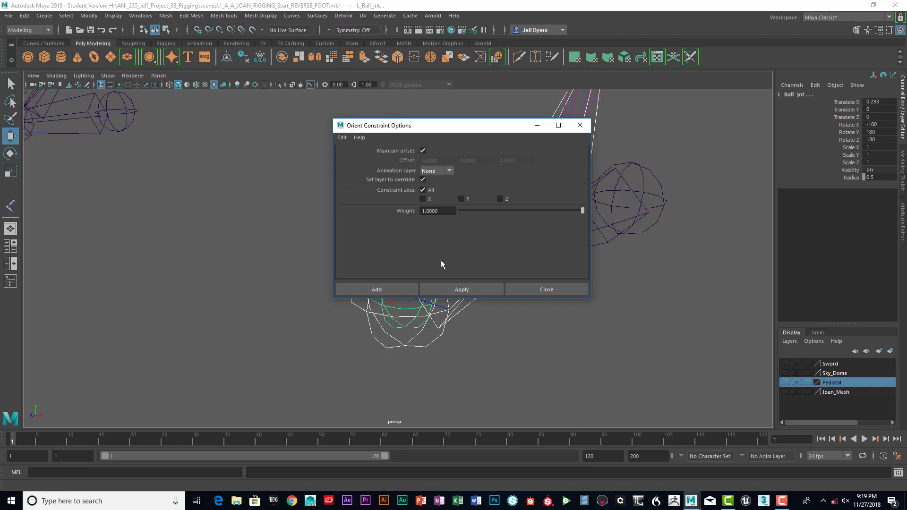
left_click(396, 289)
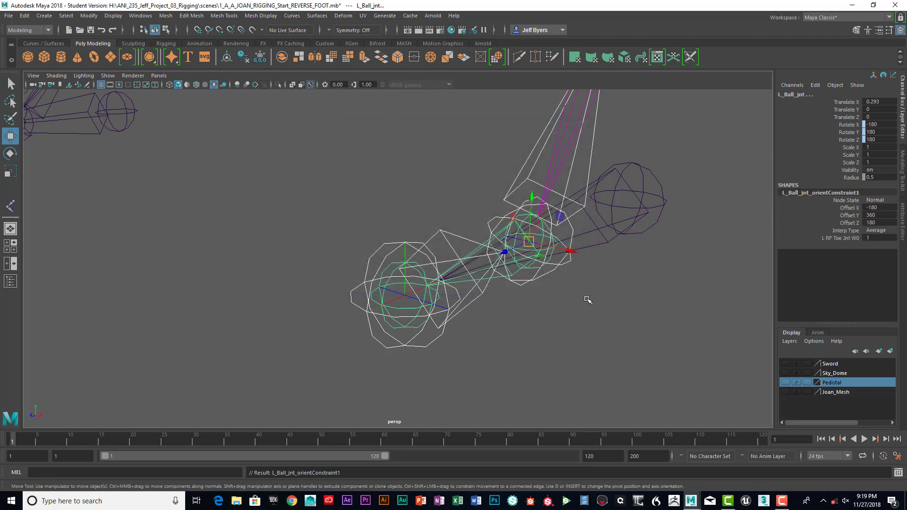
Test the left reverse foot by moving L_RF_Heel_Jnt down and up, undoing each move.
scroll(605, 303, "down", 10)
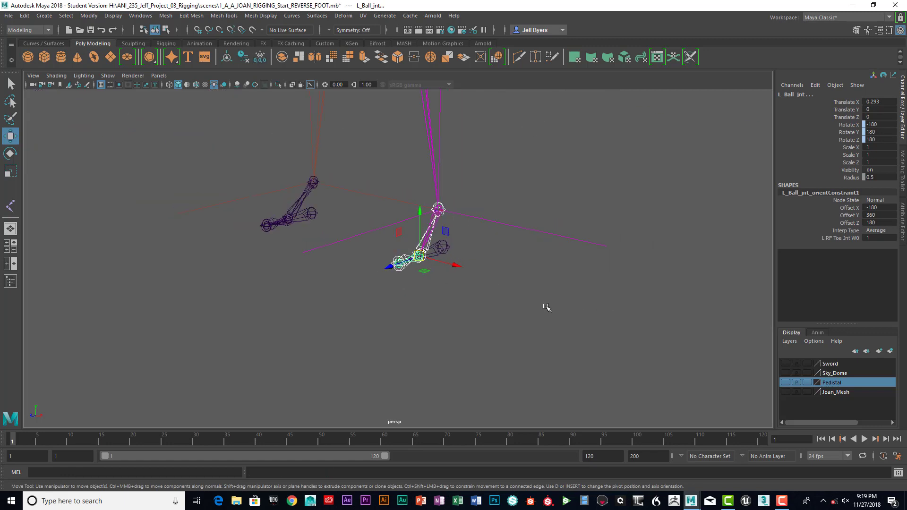
left_click_drag(547, 308, 499, 286, "alt")
middle_click_drag(499, 285, 517, 296, "alt")
left_click(517, 289)
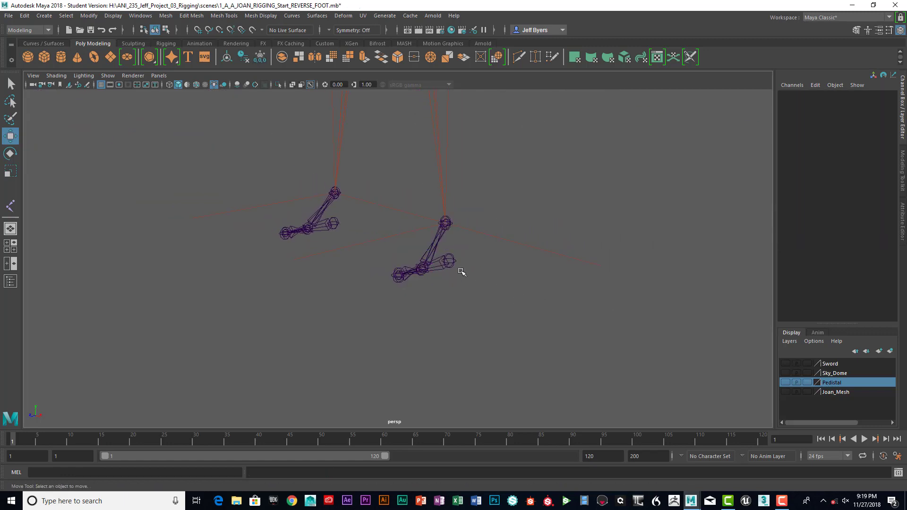
left_click(450, 261)
left_click_drag(493, 222, 502, 191, "alt")
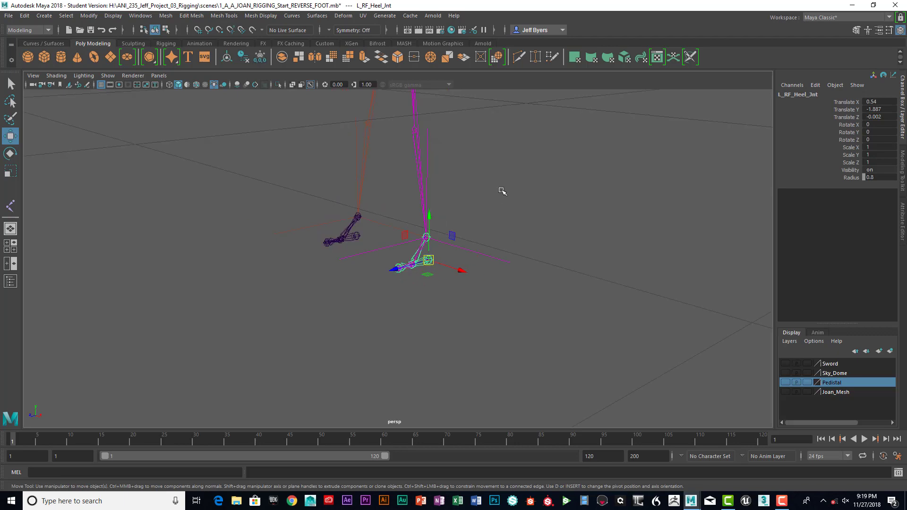
middle_click_drag(503, 191, 529, 224, "alt")
left_click_drag(528, 223, 491, 211, "alt")
middle_click_drag(490, 211, 496, 232, "alt")
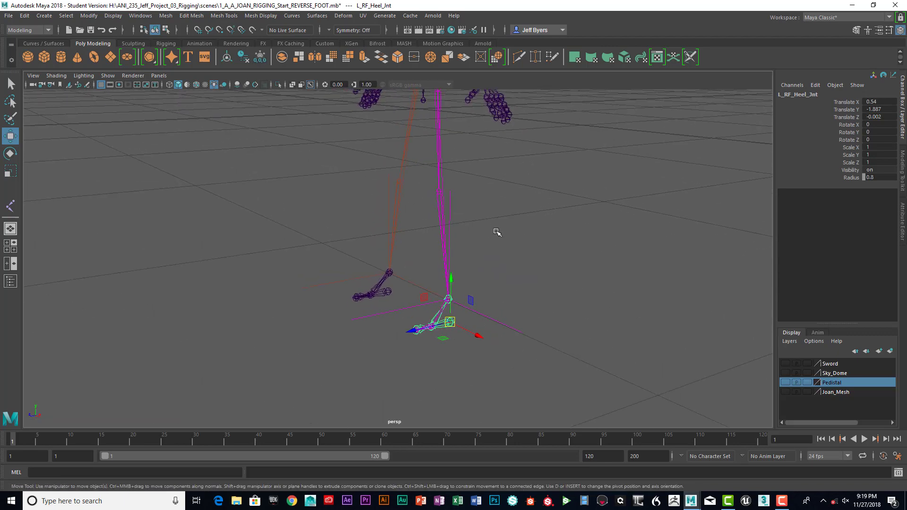
left_click_drag(451, 278, 465, 306)
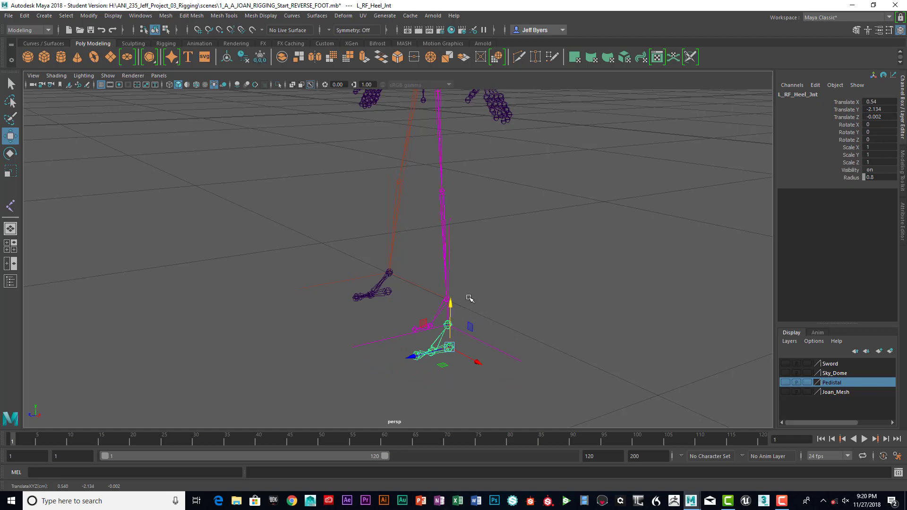
key("ctrl+z")
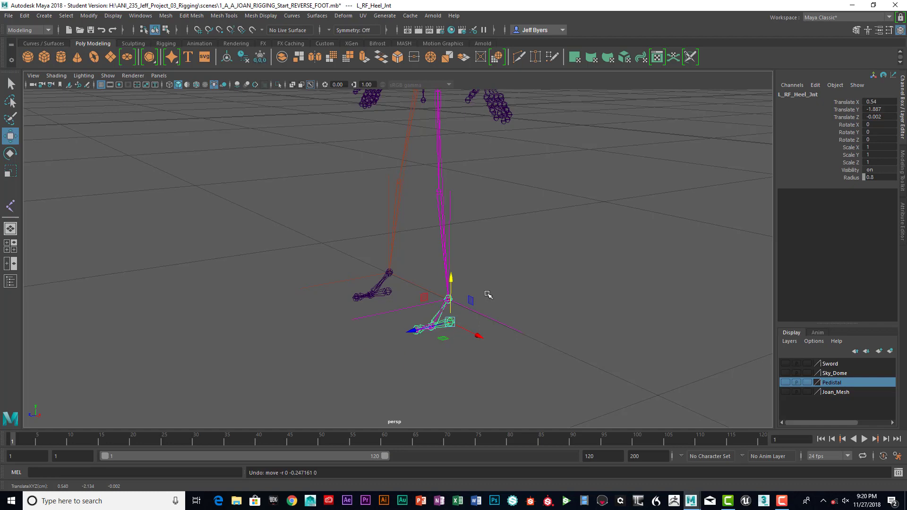
left_click_drag(449, 279, 450, 251)
key("ctrl+z")
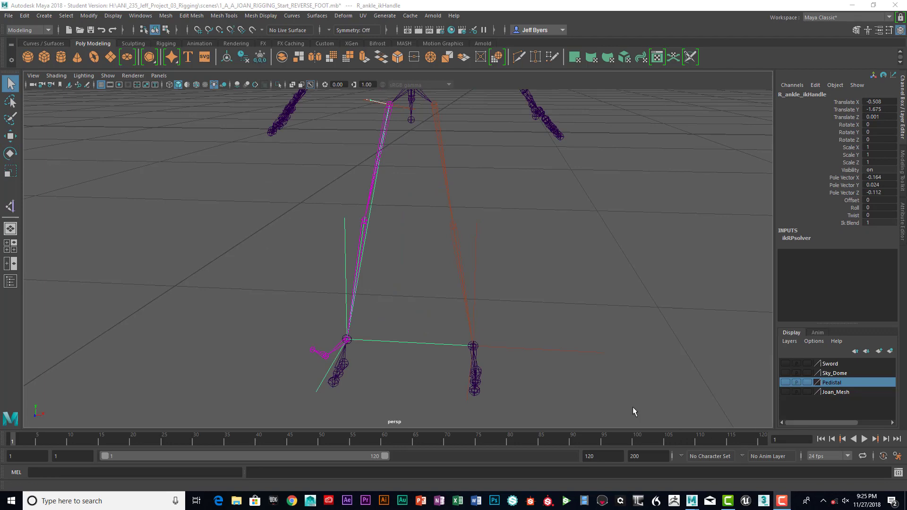
Delete R_ankle_ikHandle from the right leg.
scroll(440, 315, "up", 3)
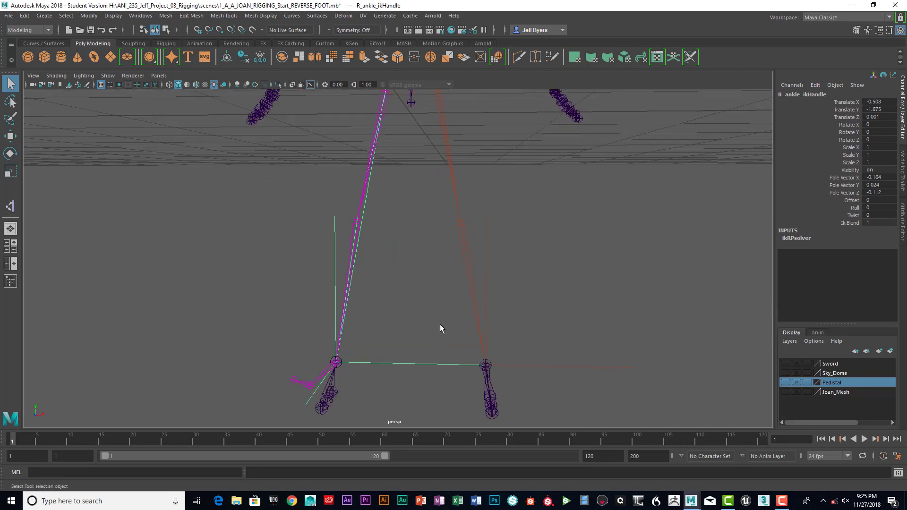
left_click_drag(440, 324, 423, 326, "alt")
middle_click_drag(423, 326, 442, 274, "alt")
mouse_move(443, 274)
left_mouse_down("alt")
mouse_move(428, 287)
mouse_move(498, 294)
mouse_move(438, 290)
mouse_move(449, 296)
mouse_move(466, 269)
mouse_move(449, 279)
left_mouse_up("alt")
scroll(427, 287, "up", 3)
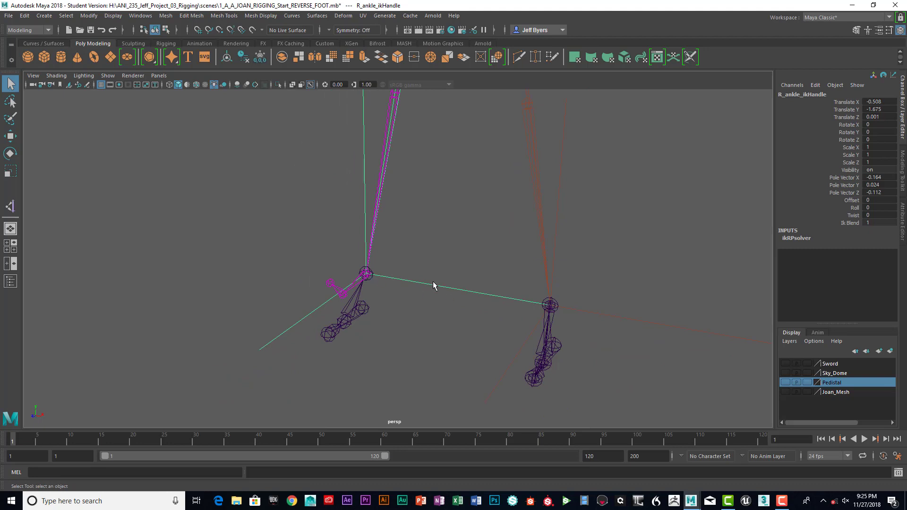
scroll(399, 276, "up", 2)
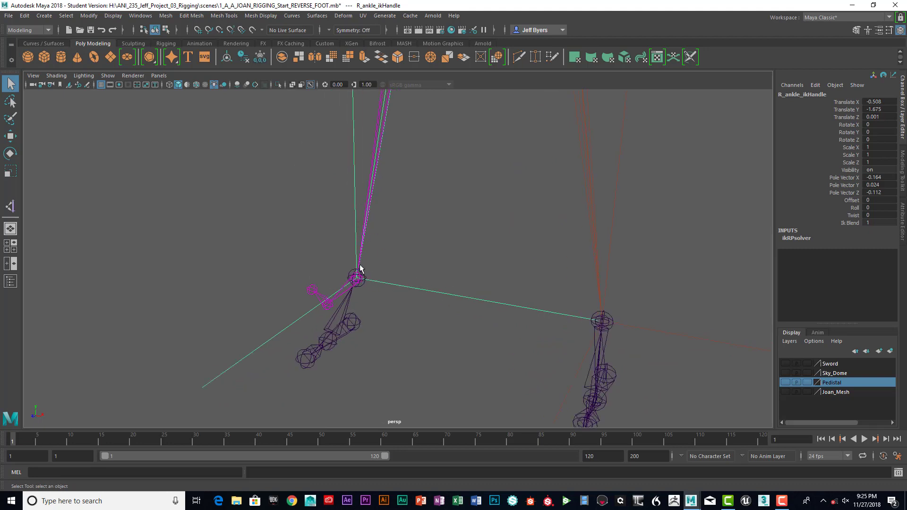
mouse_move(376, 290)
left_mouse_down("alt")
mouse_move(464, 286)
mouse_move(379, 286)
mouse_move(425, 288)
mouse_move(409, 293)
mouse_move(361, 286)
left_mouse_up("alt")
scroll(390, 287, "down", 2)
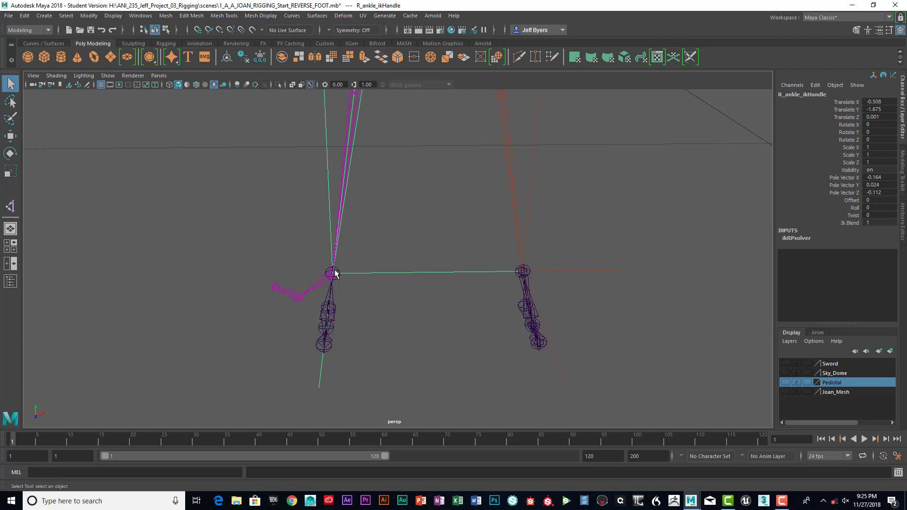
left_click_drag(398, 239, 376, 265, "alt")
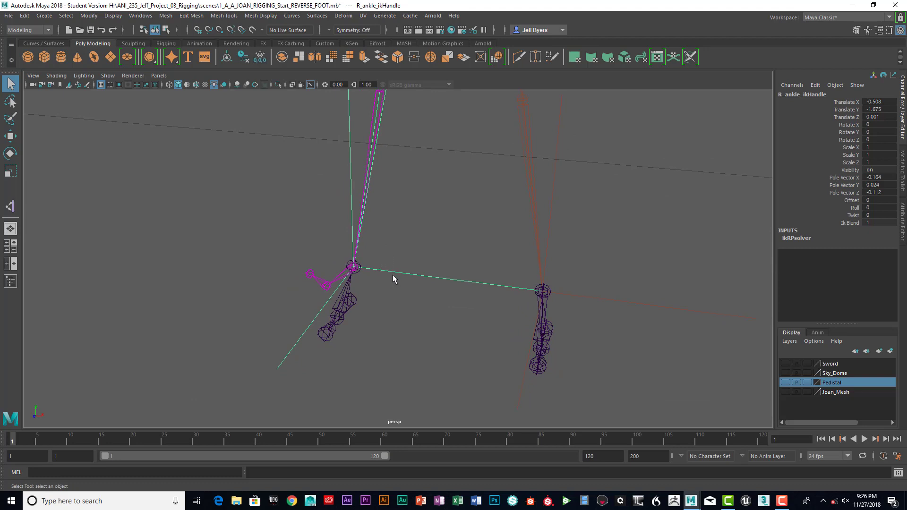
left_click(374, 262)
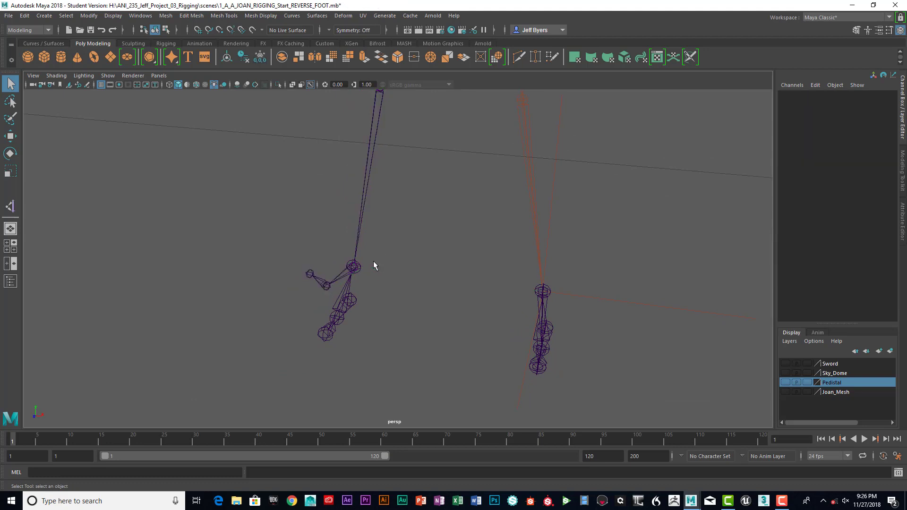
Set Rotate X, Y and Z of R_Thigh_jnt to 0.
scroll(381, 249, "down", 3)
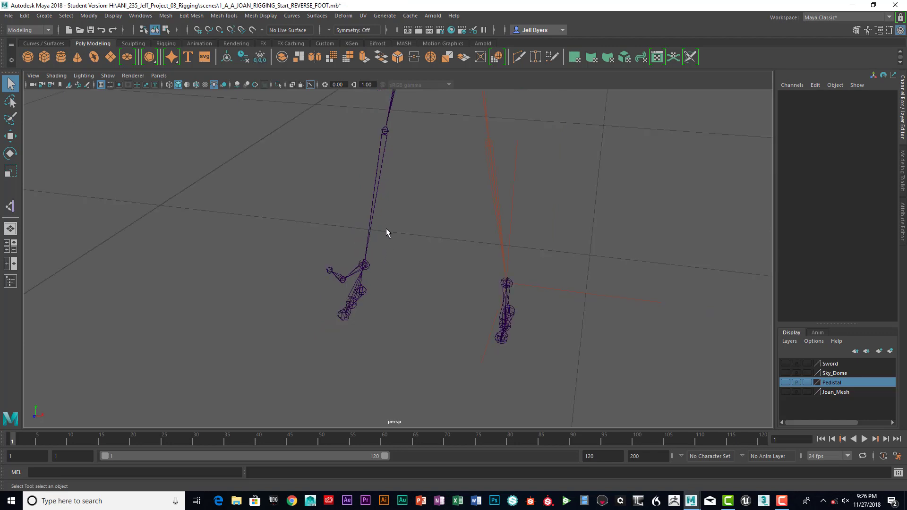
middle_click_drag(387, 228, 370, 360, "alt")
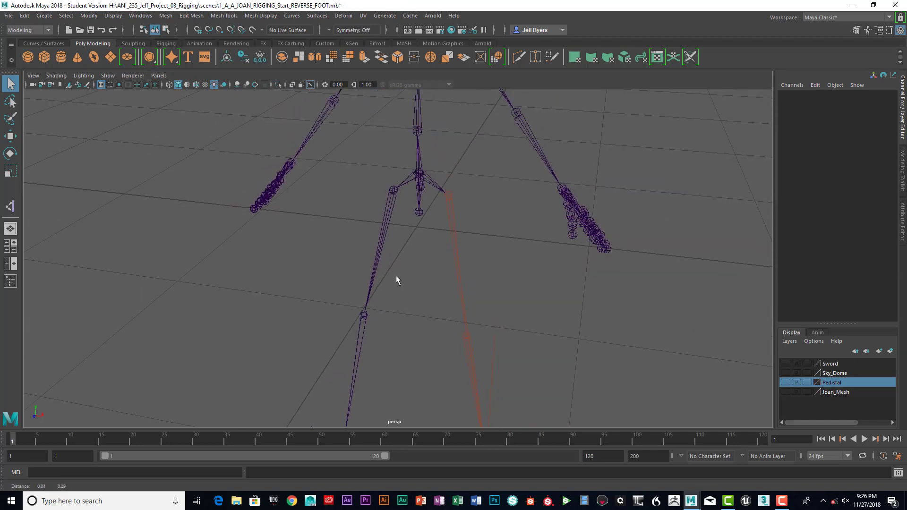
left_click(393, 192)
left_click_drag(401, 225, 438, 244, "alt")
scroll(439, 244, "down", 5)
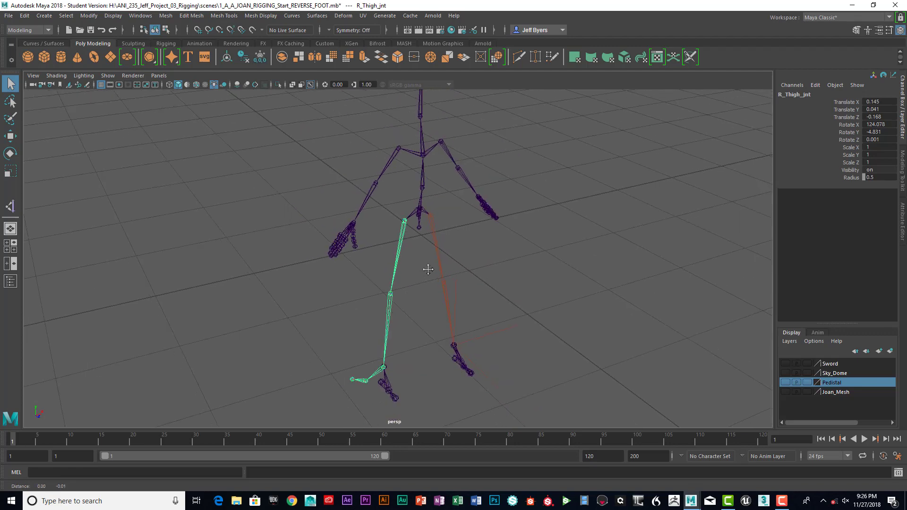
middle_click_drag(427, 268, 420, 228, "alt")
left_click_drag(414, 246, 440, 250, "alt")
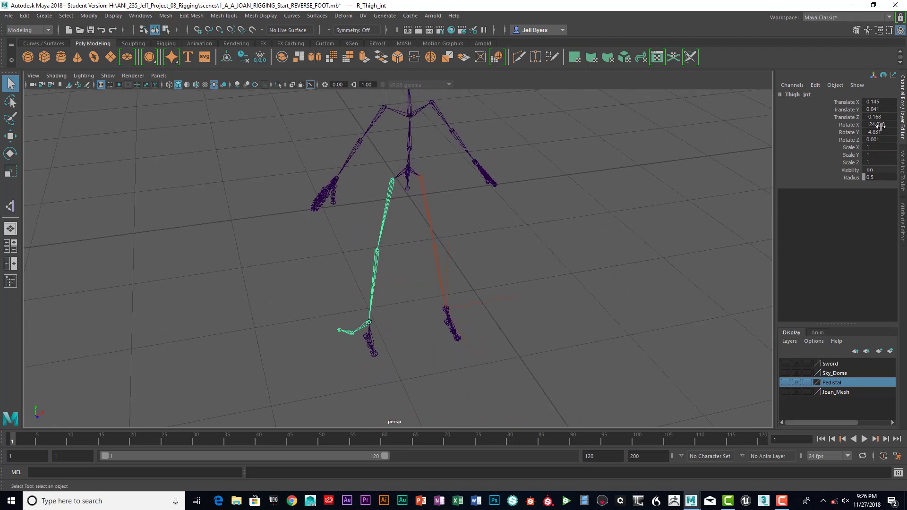
left_click_drag(886, 124, 887, 140)
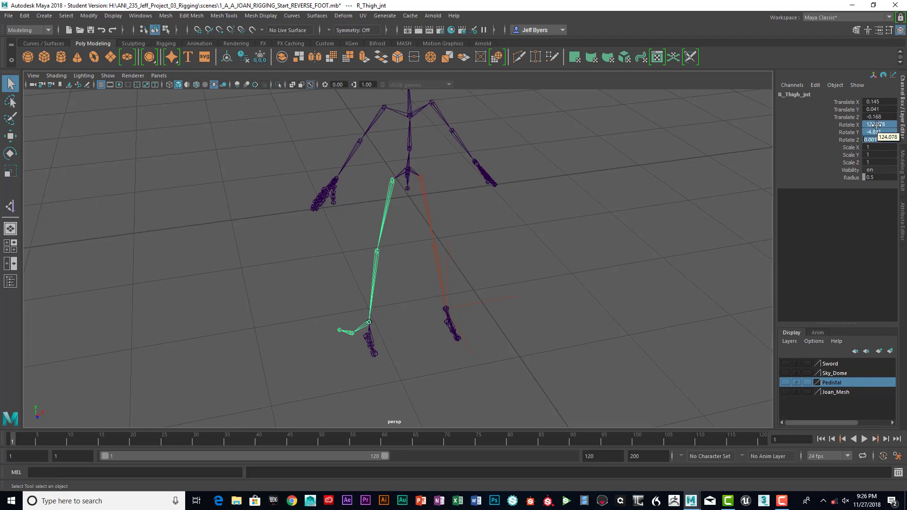
type("0")
key("Return")
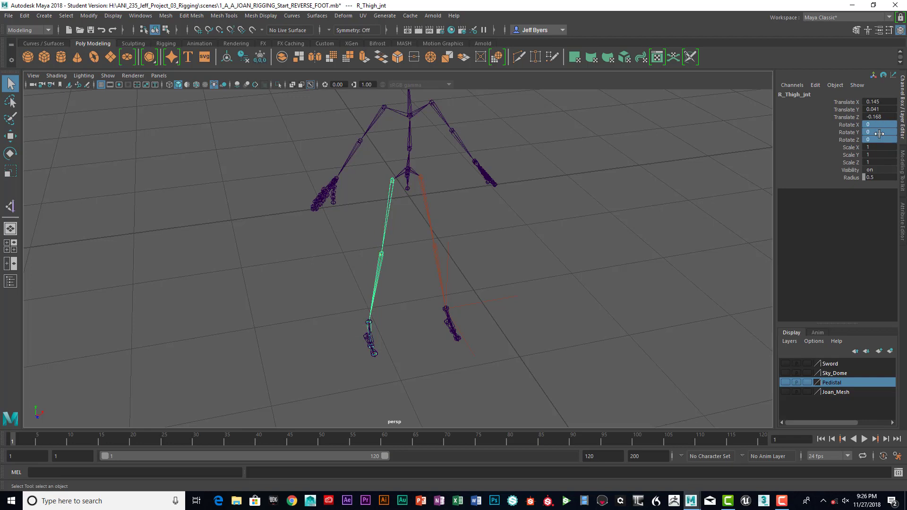
Examine the right leg's joint chain from several angles, from the hip down to the foot.
scroll(443, 289, "up", 3)
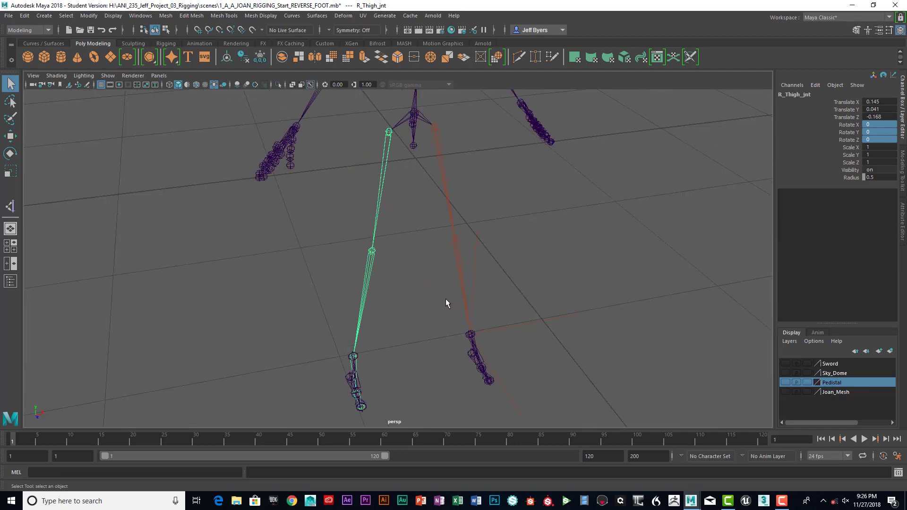
left_click_drag(446, 299, 421, 294, "alt")
scroll(425, 301, "up", 4)
middle_click_drag(428, 302, 443, 223, "alt")
left_click_drag(442, 222, 439, 287, "alt")
scroll(438, 242, "up", 4)
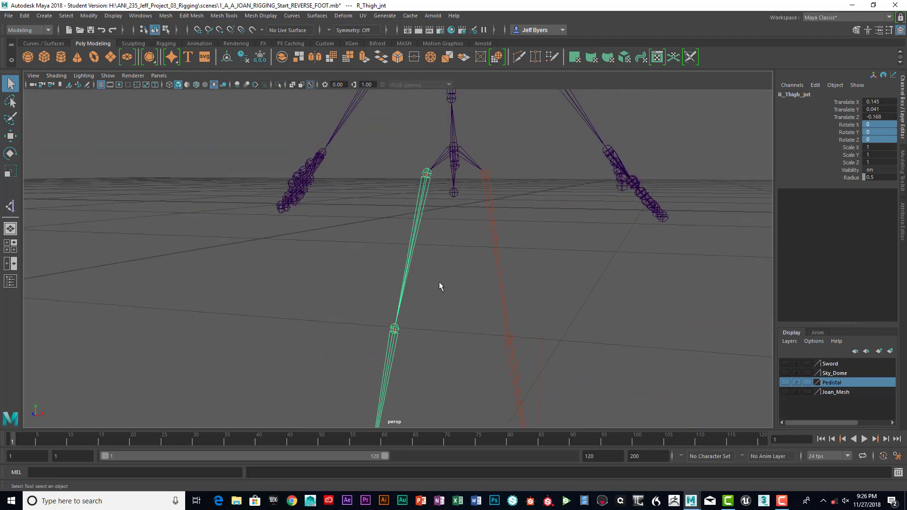
left_click_drag(436, 228, 447, 228, "alt")
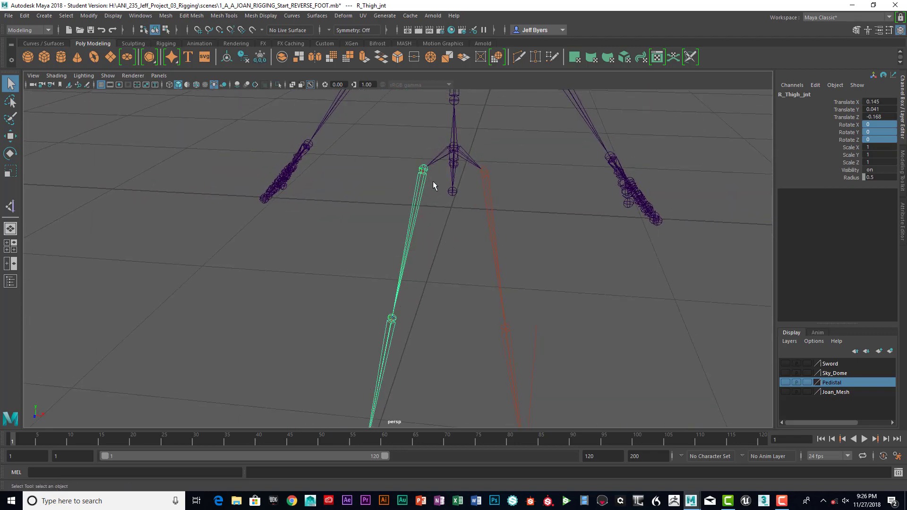
left_click_drag(433, 182, 416, 189, "alt")
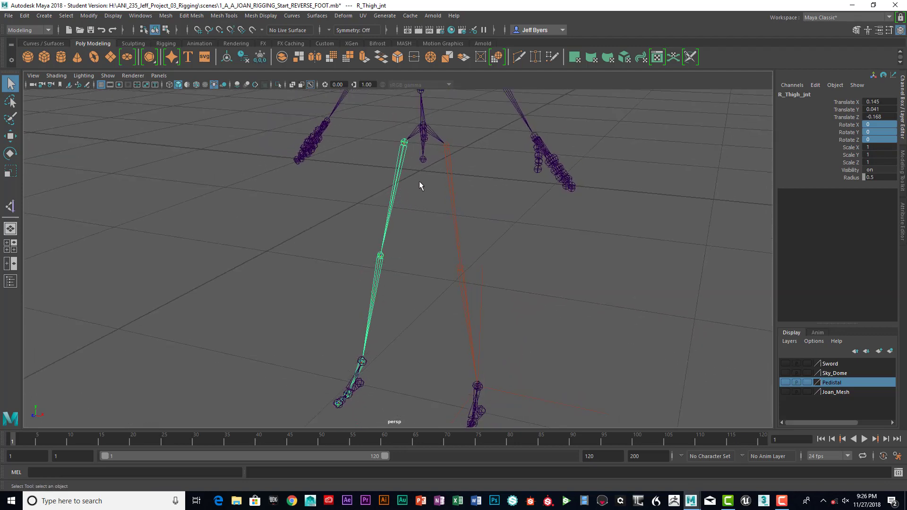
Create an IK handle with the Rotate-Plane Solver from R_Thigh_jnt to the right ankle joint.
key("space")
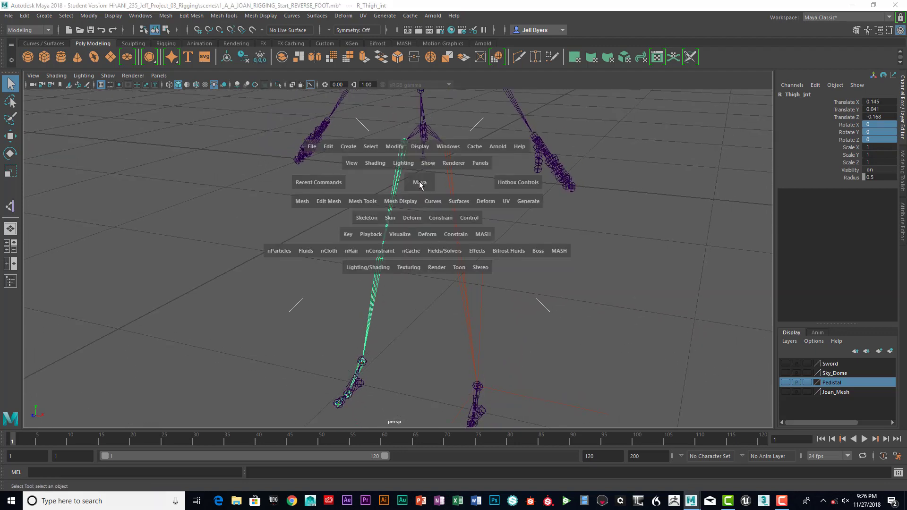
left_click(375, 216)
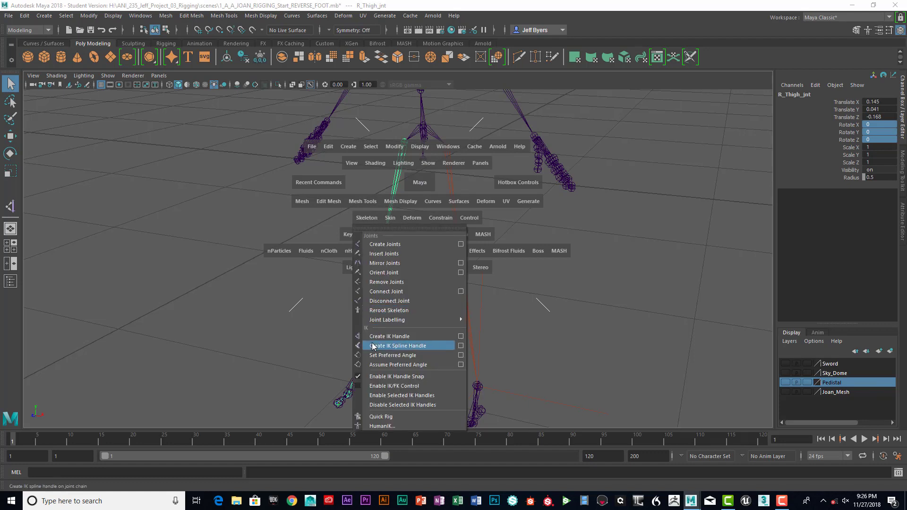
left_click(460, 337)
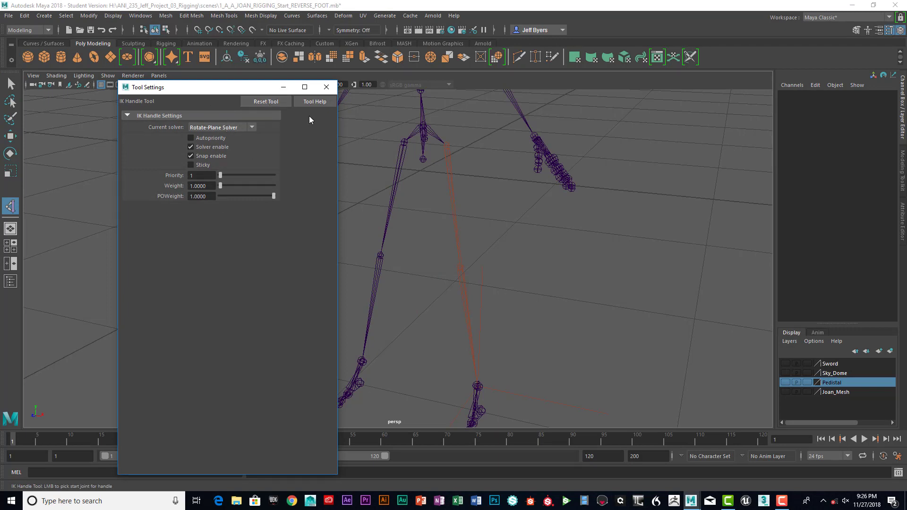
left_click(326, 87)
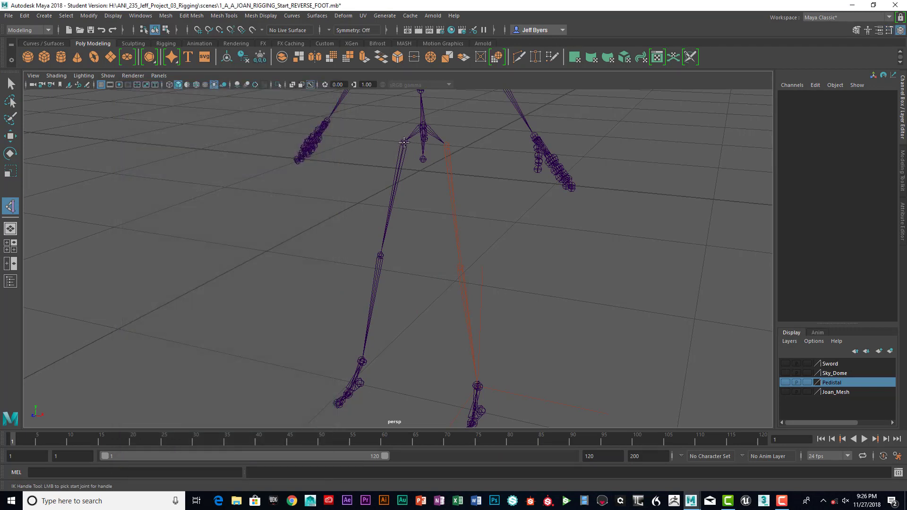
left_click(404, 141)
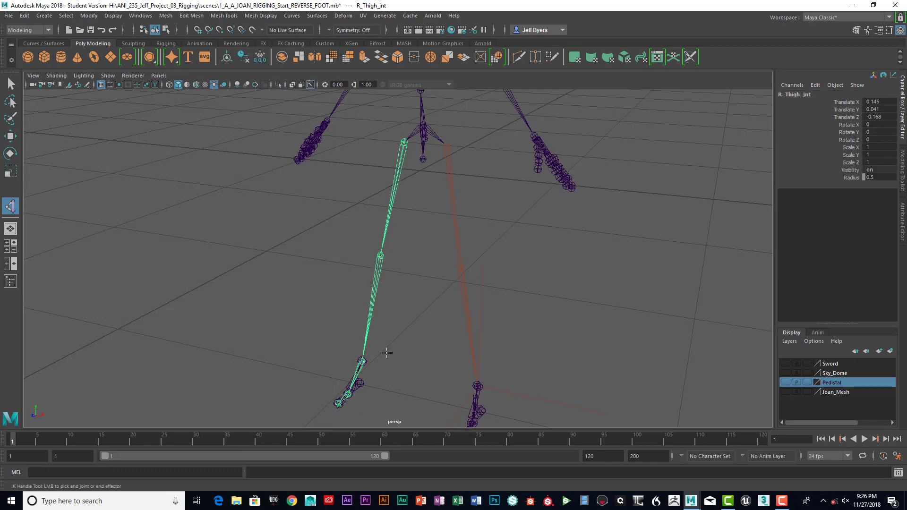
scroll(387, 353, "up", 3)
scroll(386, 352, "up", 2)
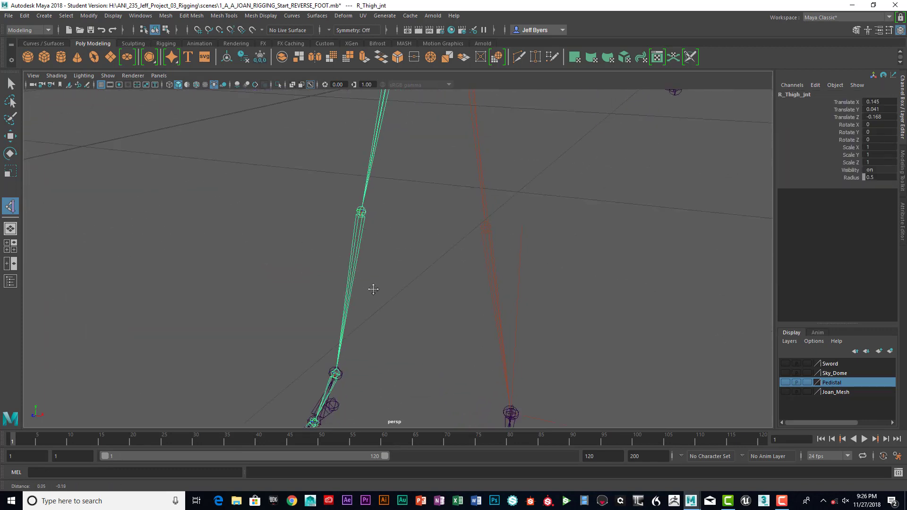
scroll(374, 234, "up", 3)
middle_click_drag(374, 289, 399, 198, "alt")
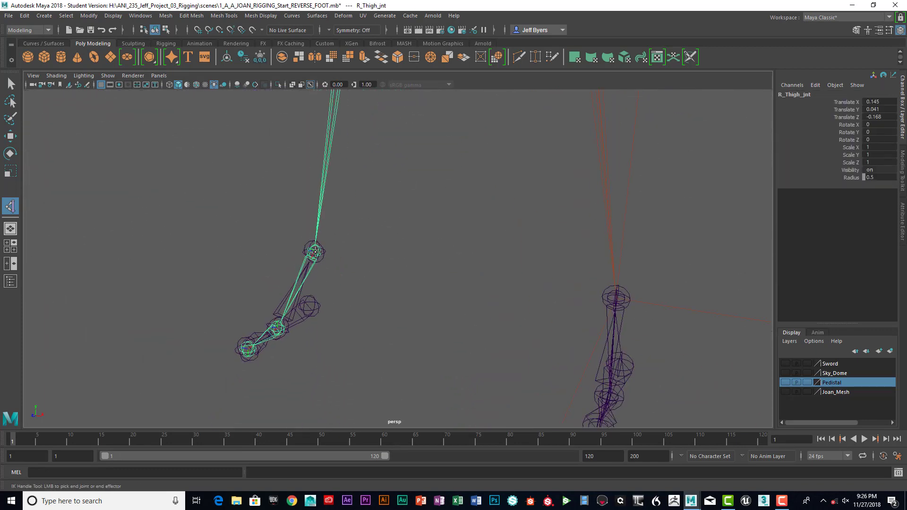
left_click(314, 251)
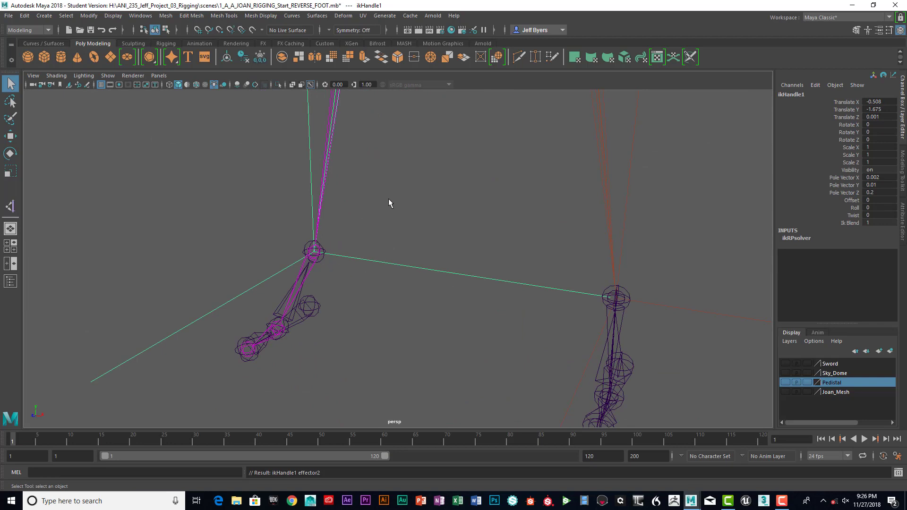
Check the left ankle IK handle's name and rename the right leg's new IK handle as R_Ankle_ikHandle.
scroll(395, 208, "down", 4)
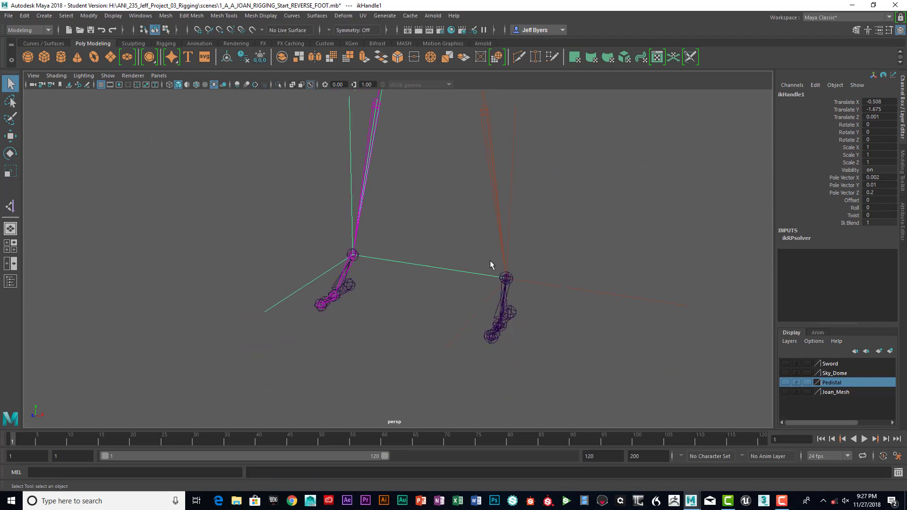
left_click(561, 285)
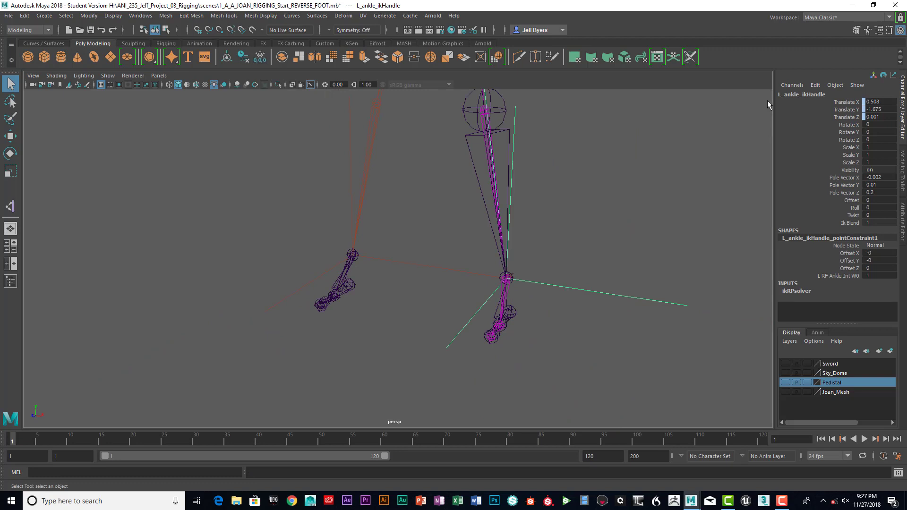
left_click(390, 260)
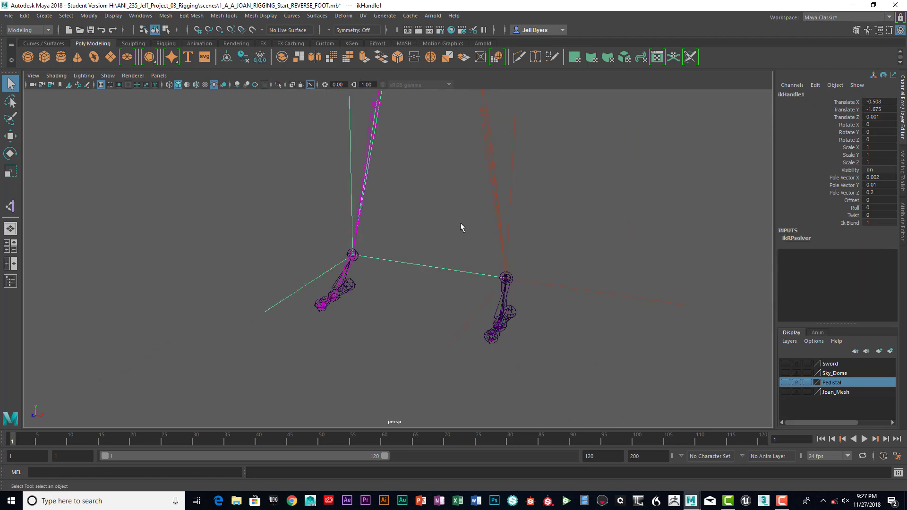
double_click(810, 94)
left_click(780, 95)
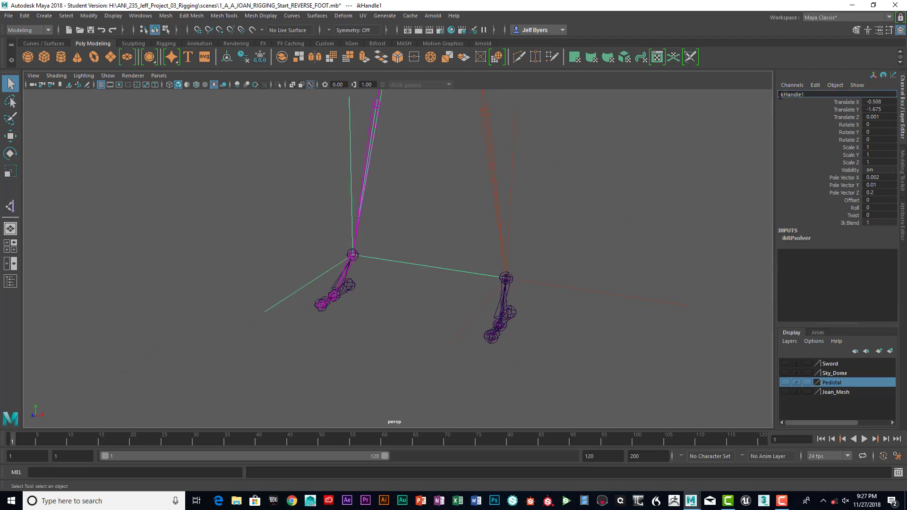
type("R_Ankle_")
key("Return")
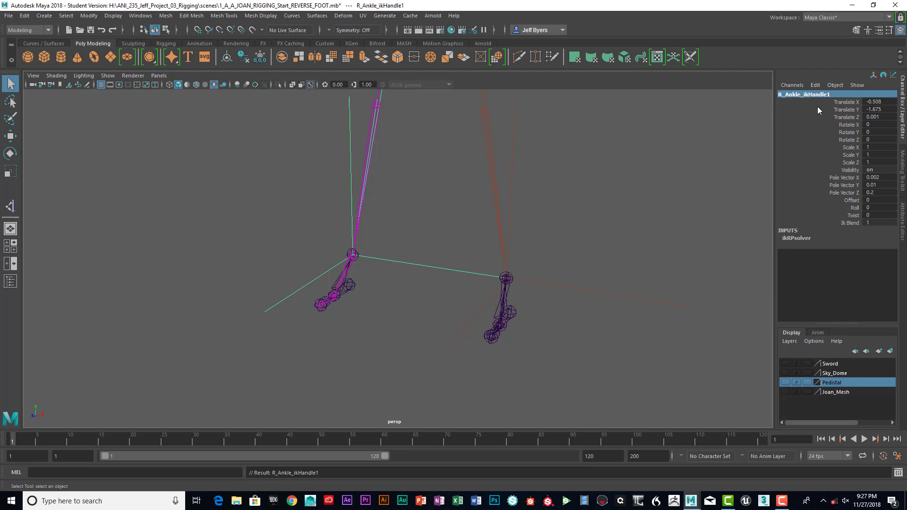
left_click(831, 93)
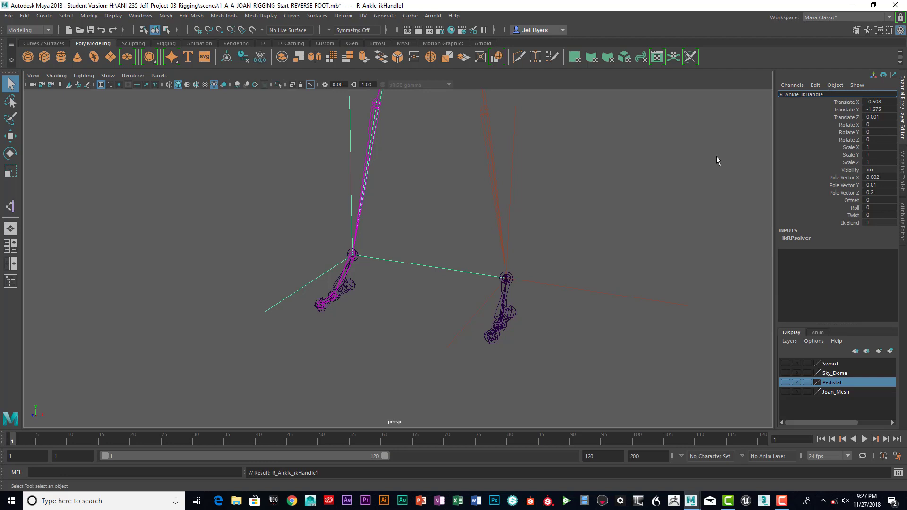
key("Return")
left_click(412, 228)
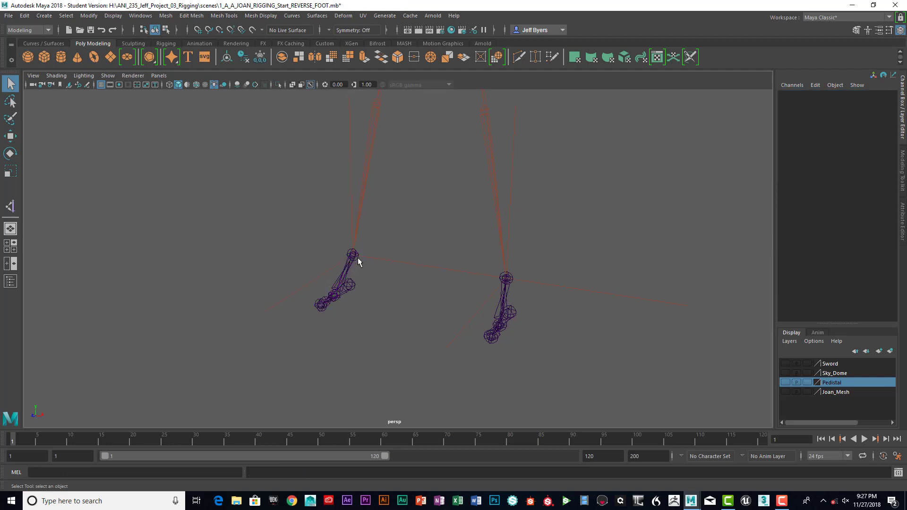
Point-constrain R_Ankle_ikHandle to the ankle joint of the right reverse-foot chain, L_RF_Ankle_Jnt under R_RF_Heel_Jnt.
left_click(371, 258)
scroll(399, 228, "up", 1)
scroll(399, 228, "up", 1)
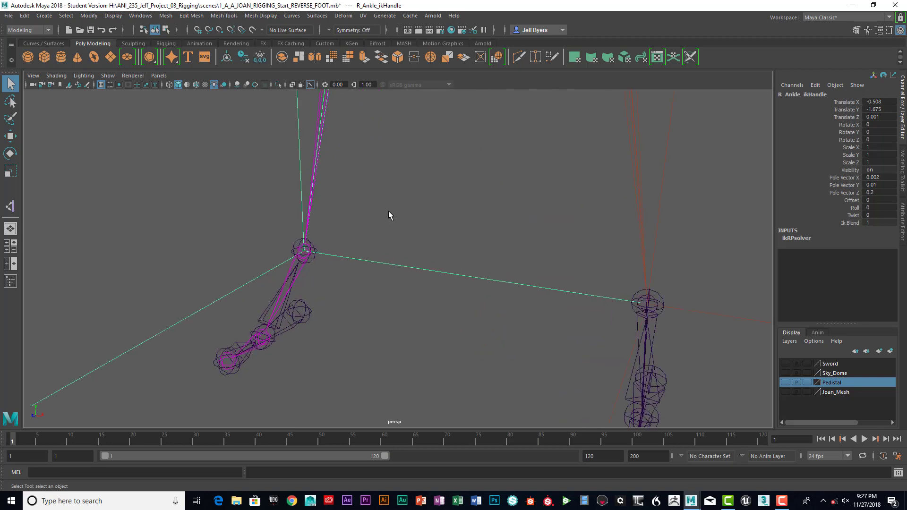
scroll(427, 225, "up", 4)
scroll(441, 206, "down", 4)
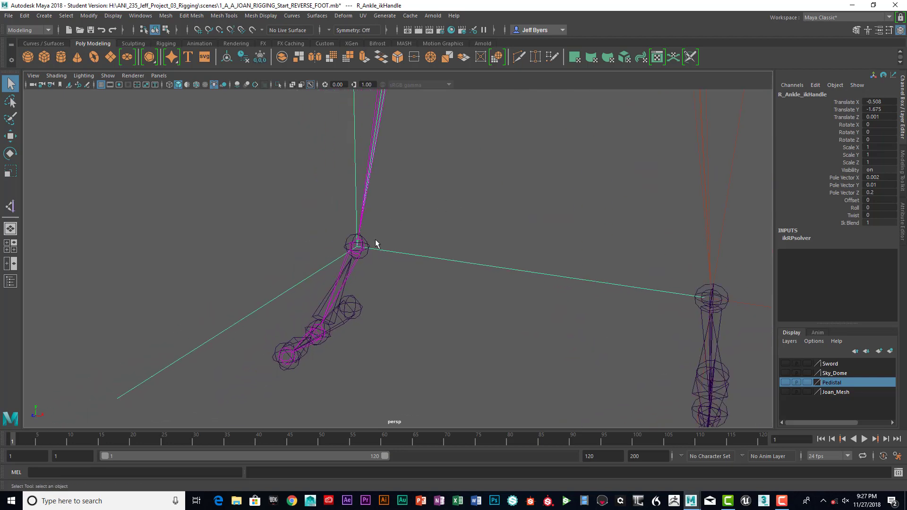
left_click(382, 255)
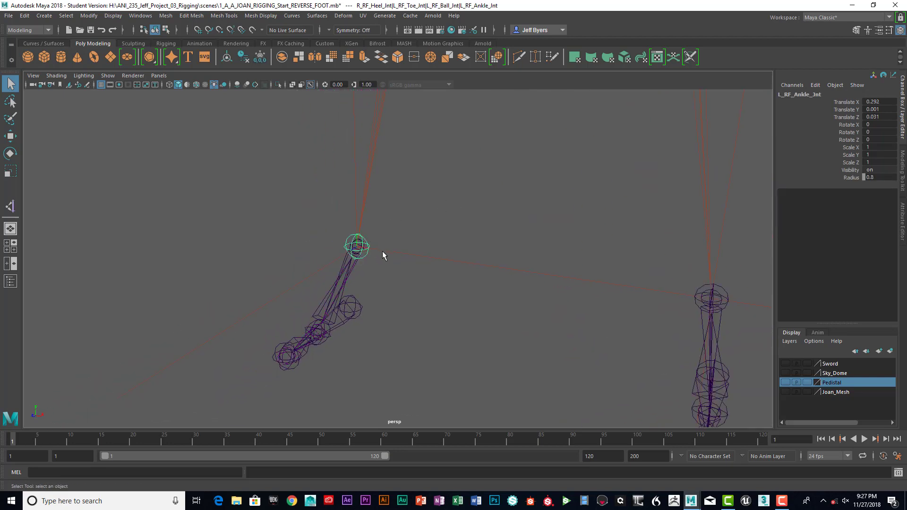
left_click(417, 254)
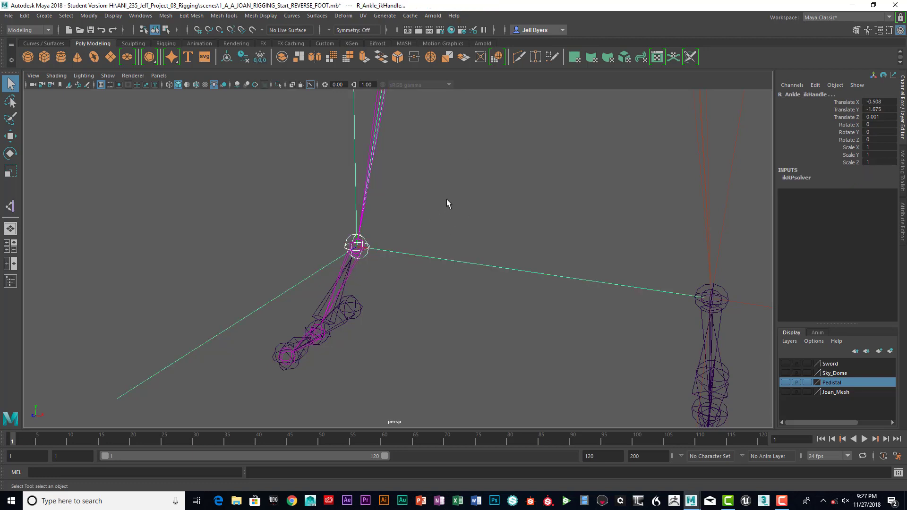
key("space")
left_click(502, 235)
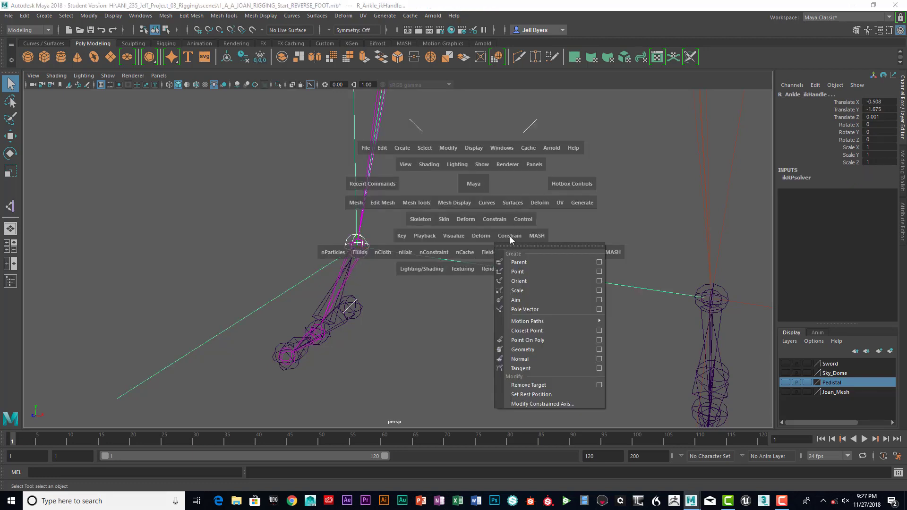
left_click(577, 271)
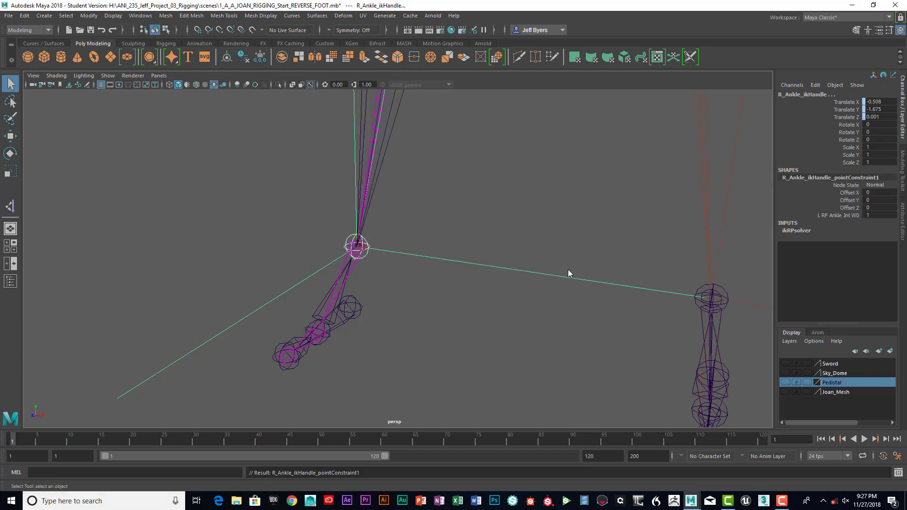
left_click(345, 289)
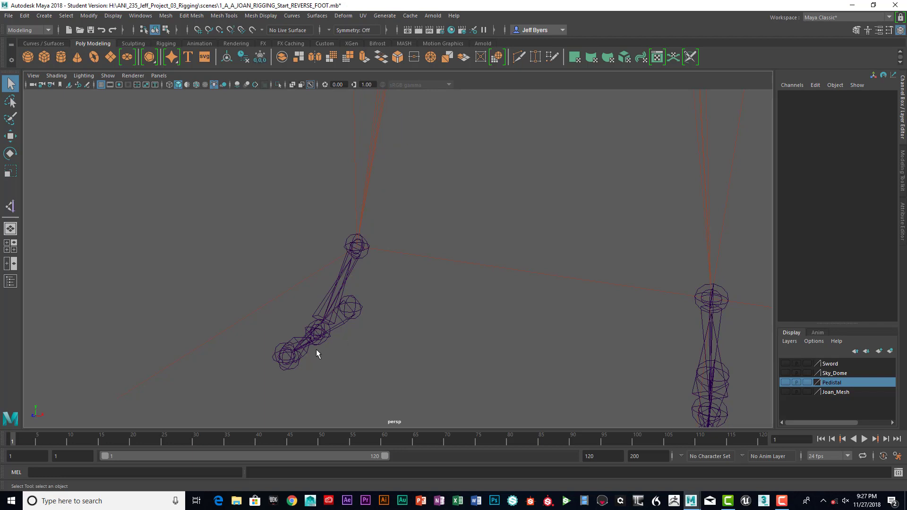
Orient-constrain R_Ankle_jnt to the right reverse foot's ball joint, L_RF_Ball_Jnt under R_RF_Heel_Jnt.
left_click(328, 332)
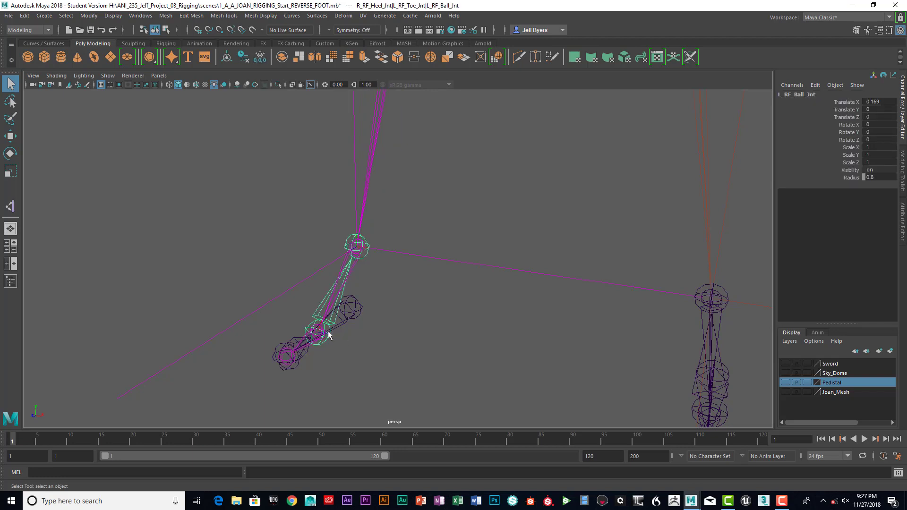
scroll(365, 263, "up", 2)
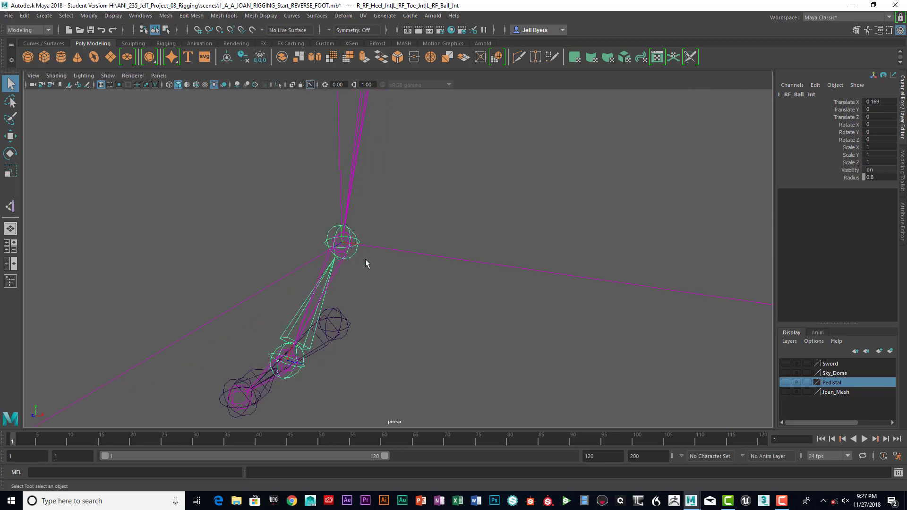
left_click(346, 232)
key("space")
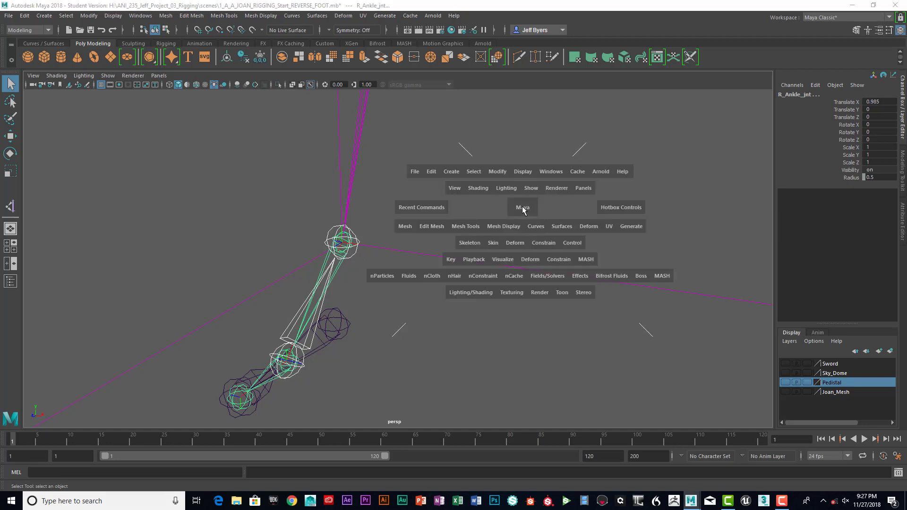
left_click(549, 242)
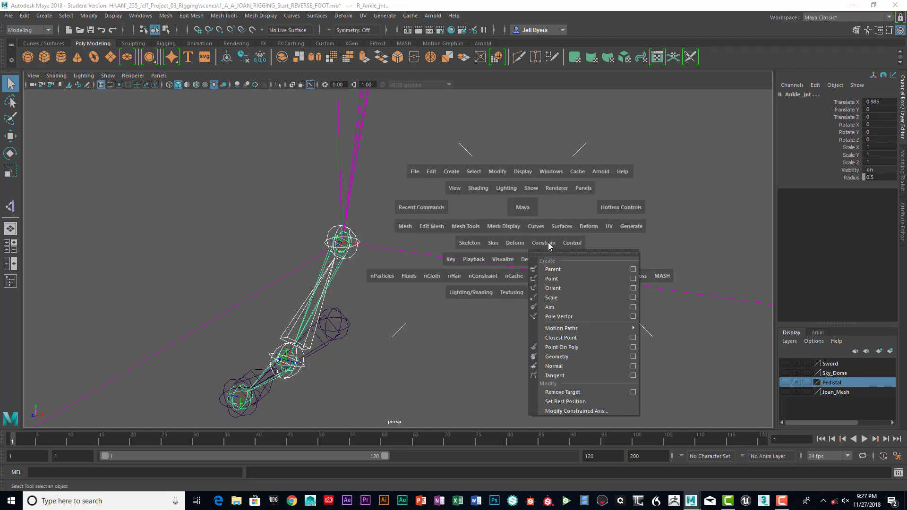
left_click(558, 287)
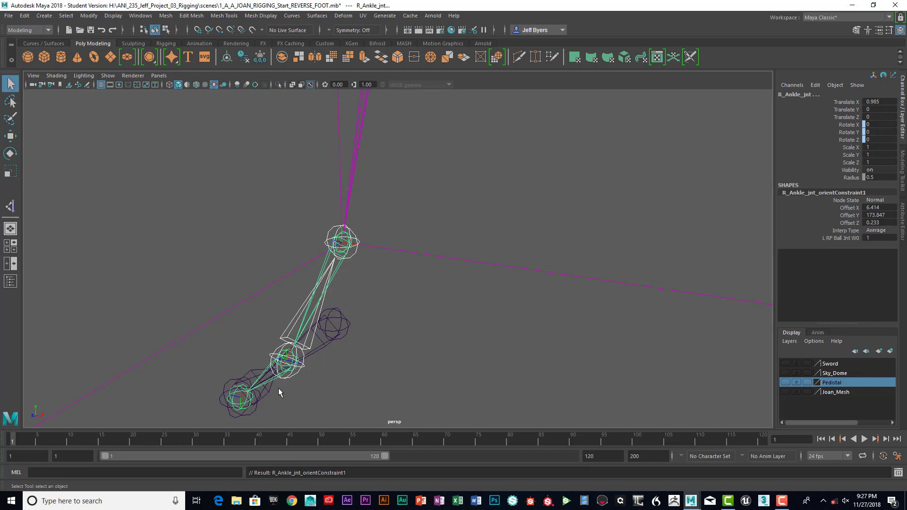
Orient-constrain R_Ball_jnt to the right reverse foot's toe joint, L_RF_Toe_Jnt under R_RF_Heel_Jnt.
left_click(254, 404)
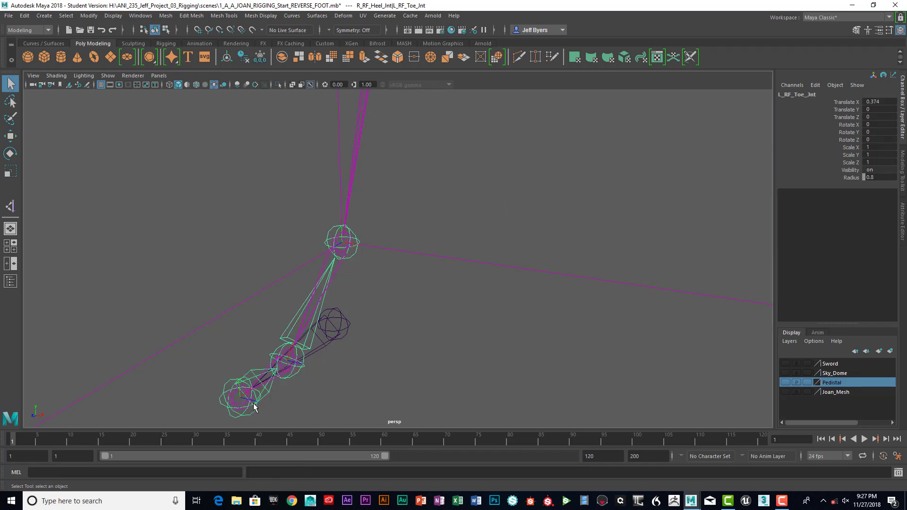
left_click(287, 354, "shift")
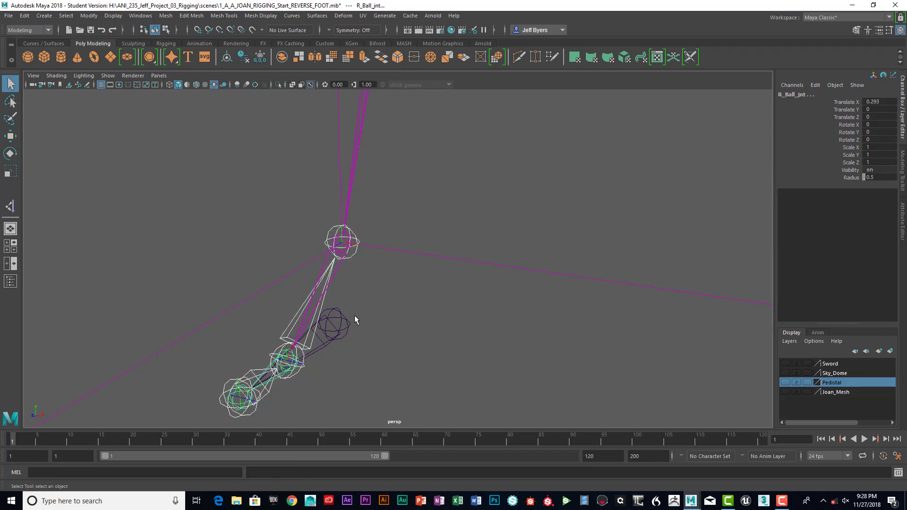
key("space")
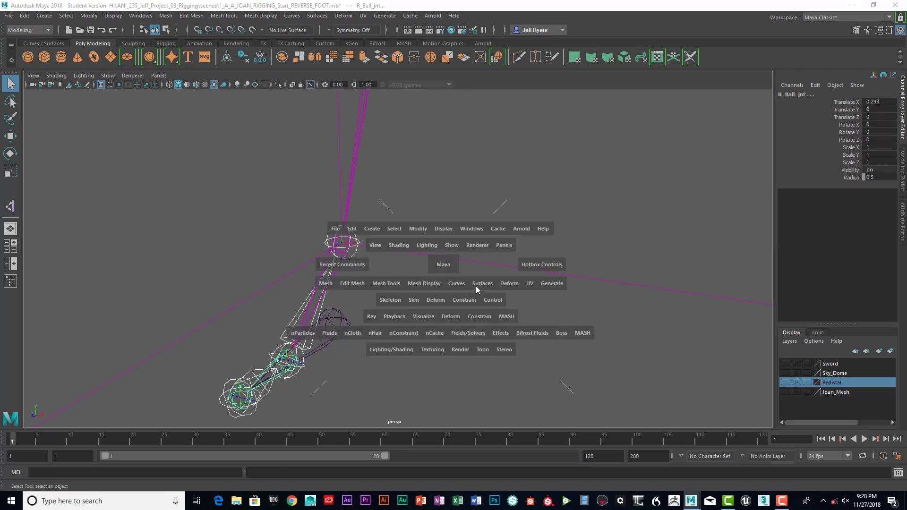
left_click(472, 299)
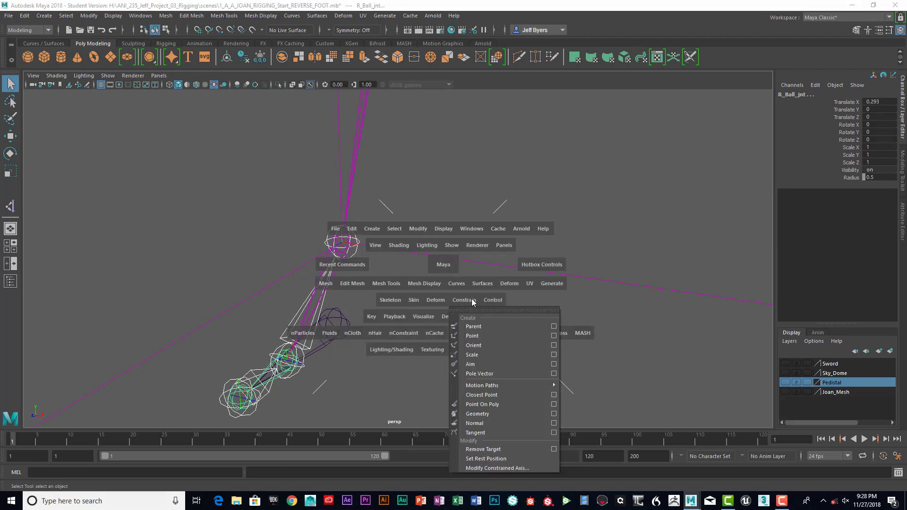
left_click(481, 345)
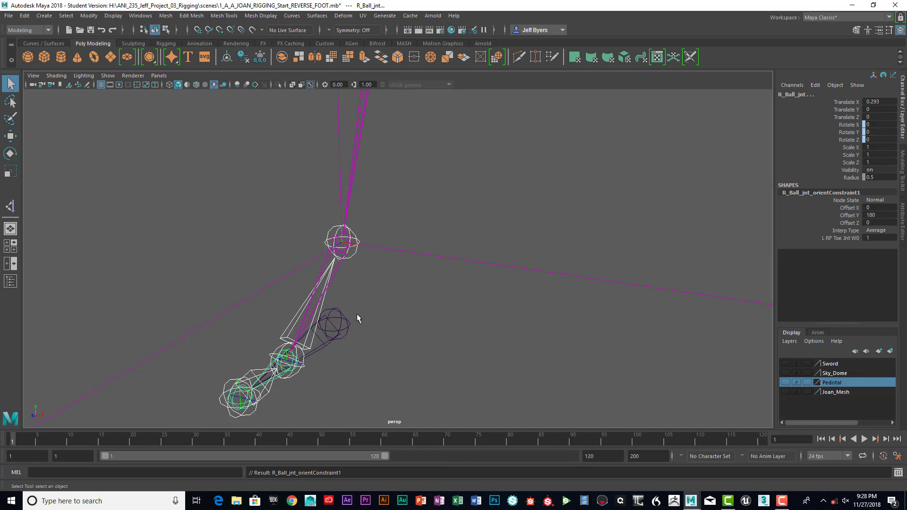
Raise R_RF_Heel_Jnt to test the right leg's reverse-foot setup, undo the move and clear the selection.
left_click(346, 320)
scroll(384, 315, "down", 6)
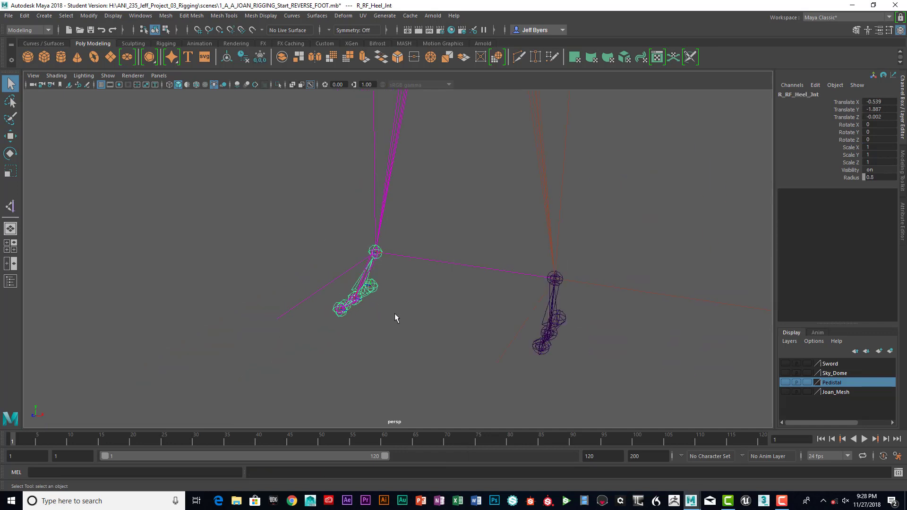
scroll(396, 314, "up", 2)
key("w")
left_click_drag(361, 250, 359, 196)
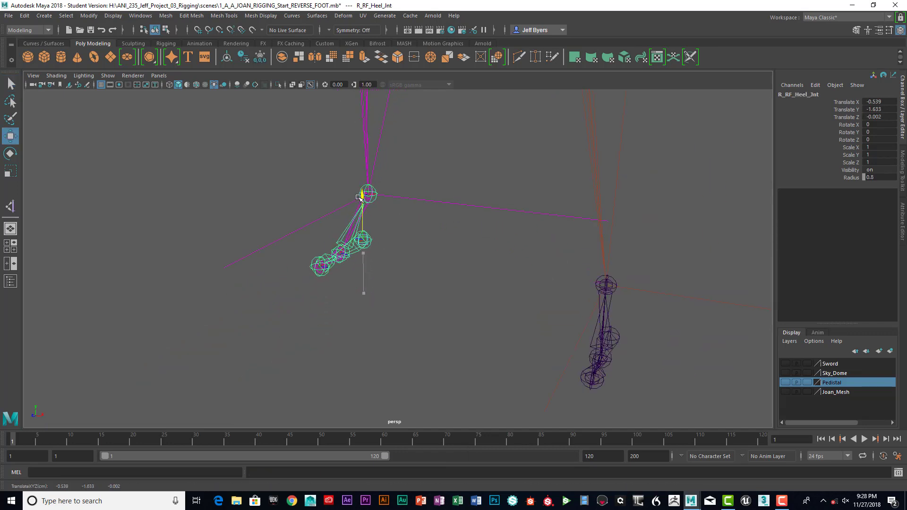
left_click_drag(405, 243, 340, 274, "alt")
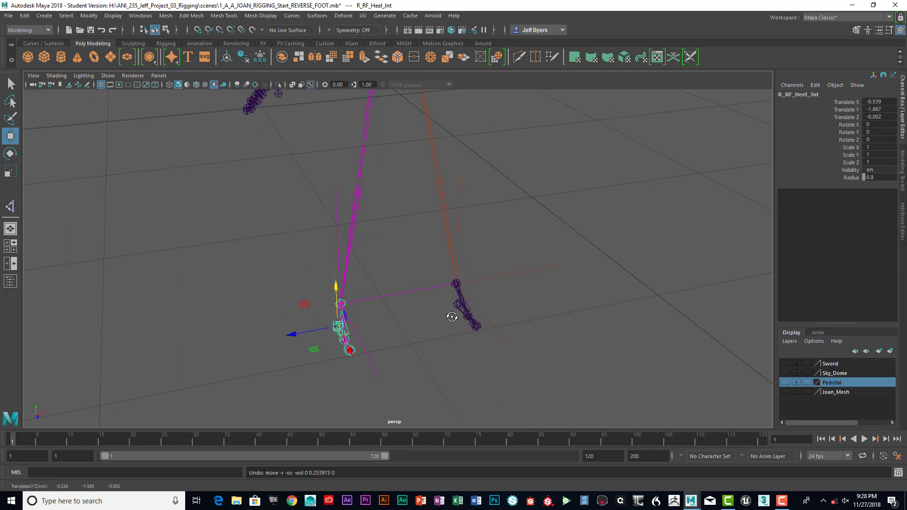
left_click_drag(454, 313, 499, 263, "alt")
left_click(520, 308)
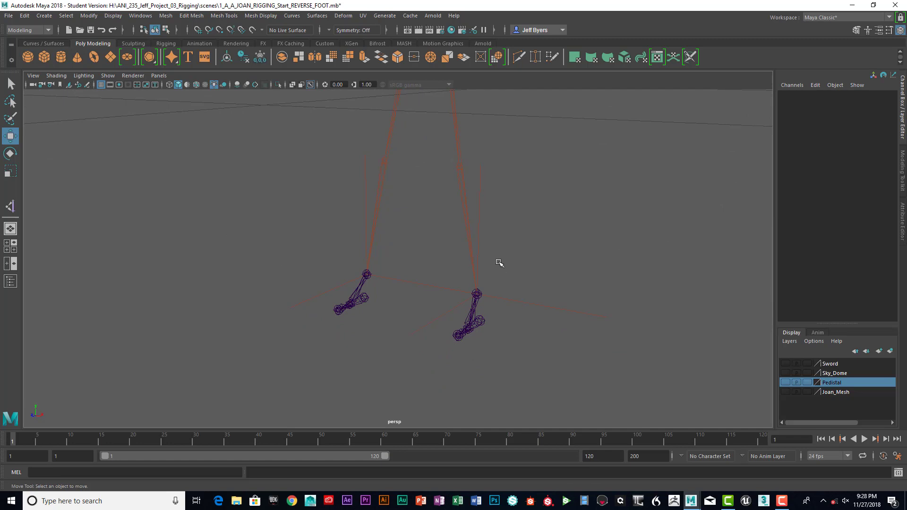
Create a NURBS circle and lower it to foot level, at about -2.14 in Translate Y.
left_click_drag(520, 300, 379, 219, "alt")
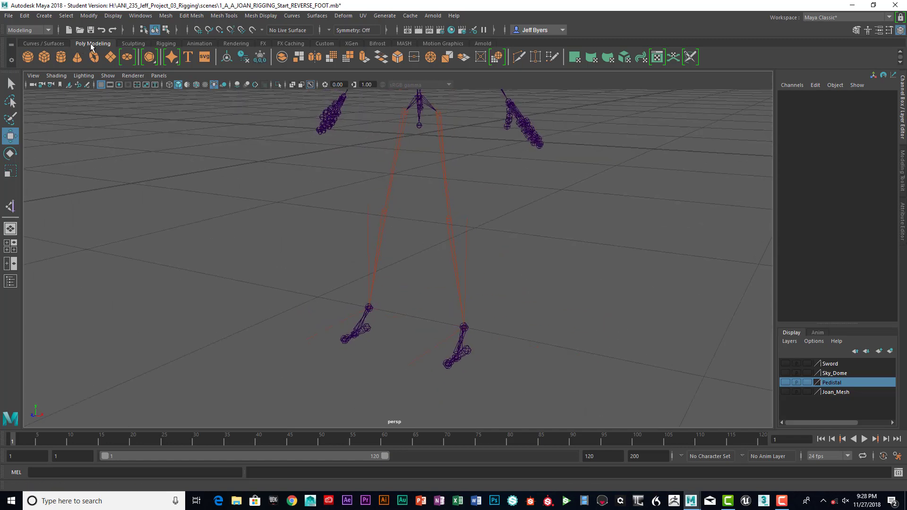
left_click(54, 42)
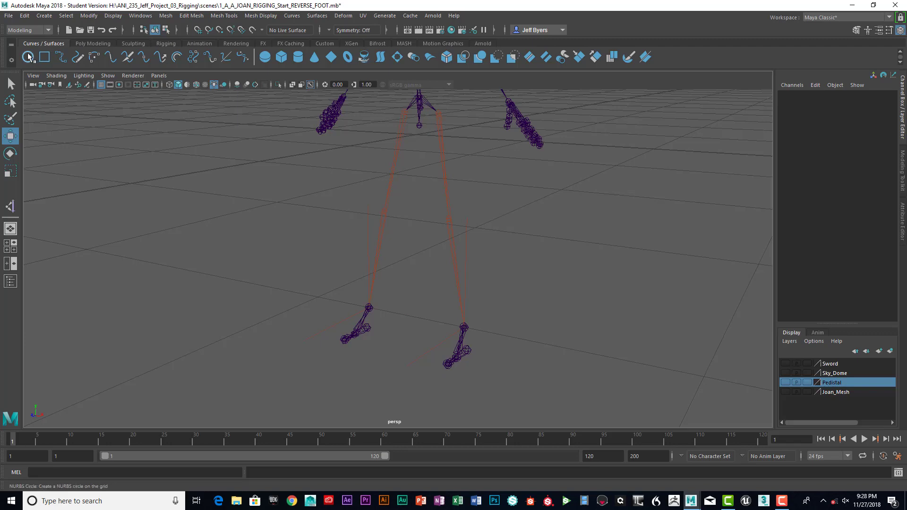
left_click(28, 57)
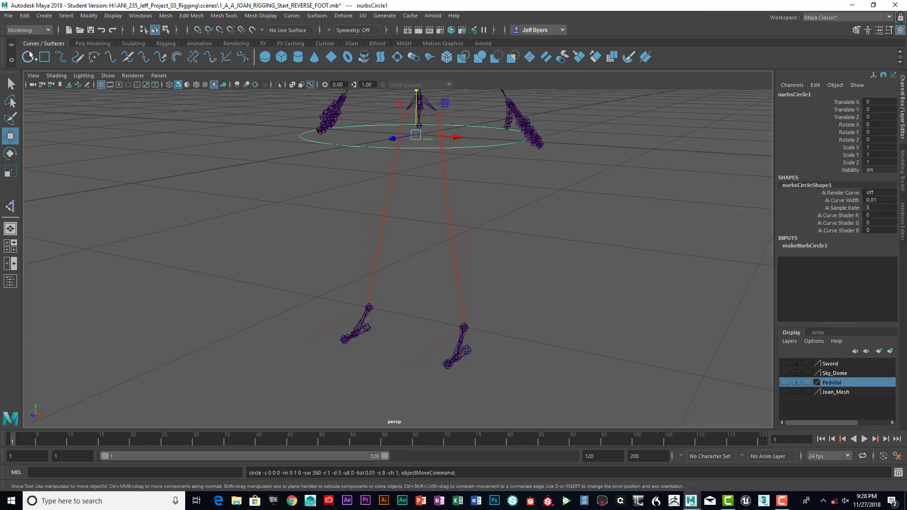
scroll(355, 158, "down", 4)
left_click_drag(403, 188, 400, 208, "alt")
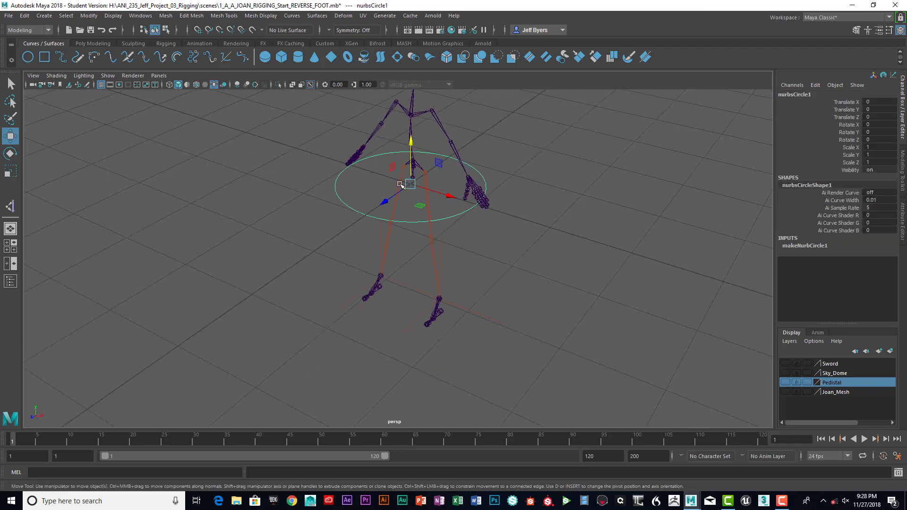
left_click_drag(411, 141, 363, 212)
scroll(425, 278, "up", 3)
left_click_drag(389, 208, 407, 215, "alt")
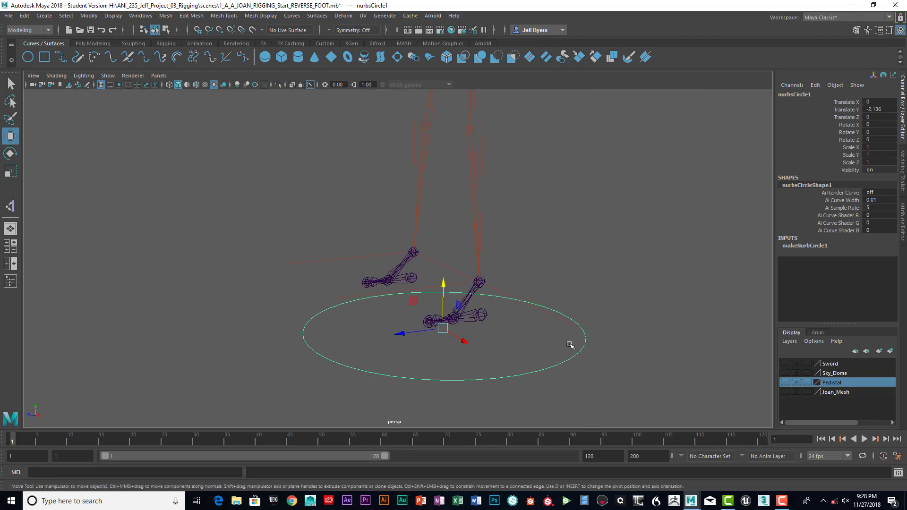
Show the Joan_Mesh layer and raise the circle to the heel joint's height in the side view, Translate Y about -1.89.
left_click(785, 393)
left_click_drag(657, 355, 638, 337, "alt")
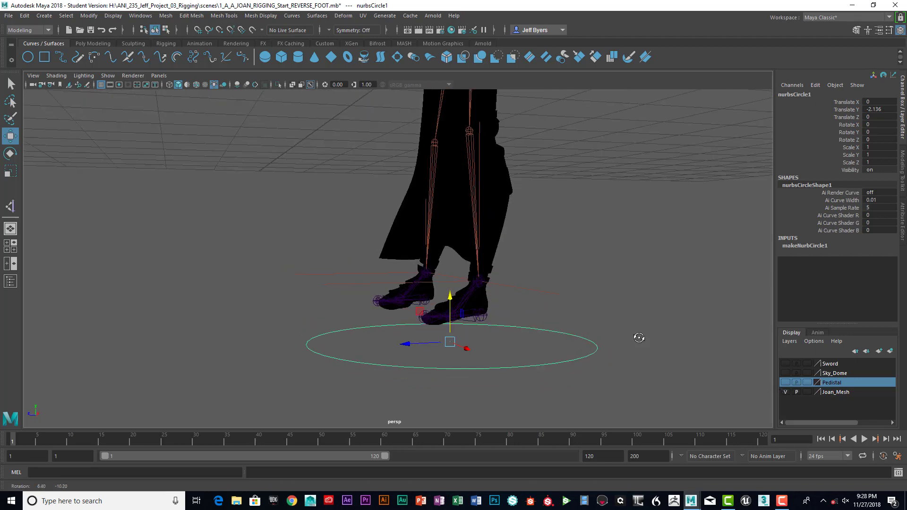
scroll(613, 345, "up", 4)
key("space")
key("space")
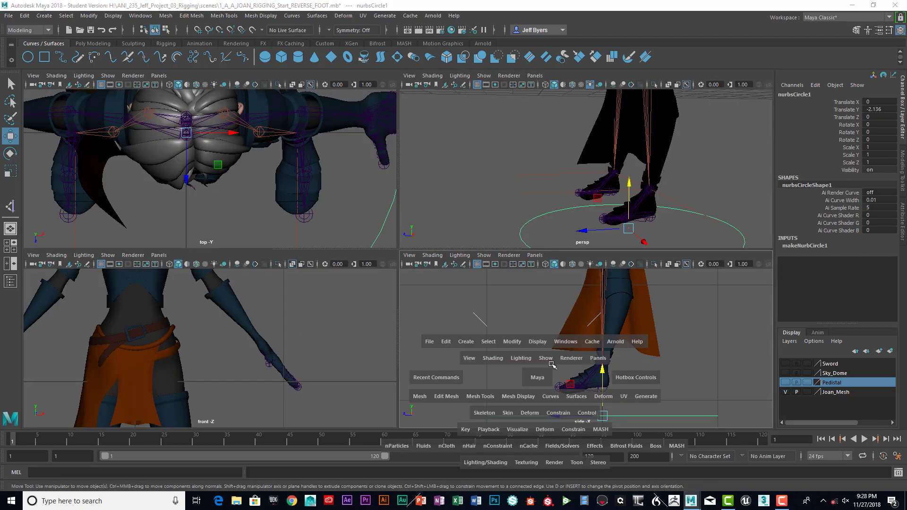
left_click_drag(431, 349, 428, 290)
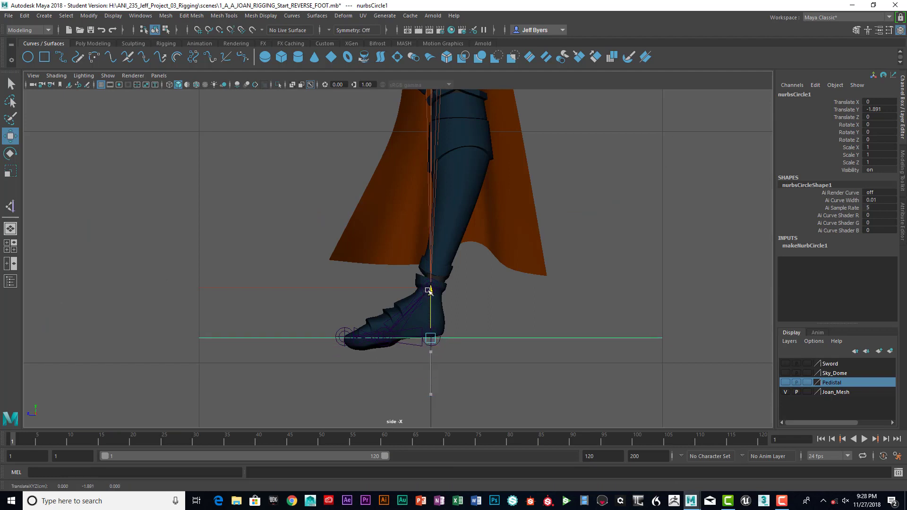
In the top view, move the circle over the left foot at Translate X about 0.51 and scale it to about 0.178, 0.178, 0.329.
key("space")
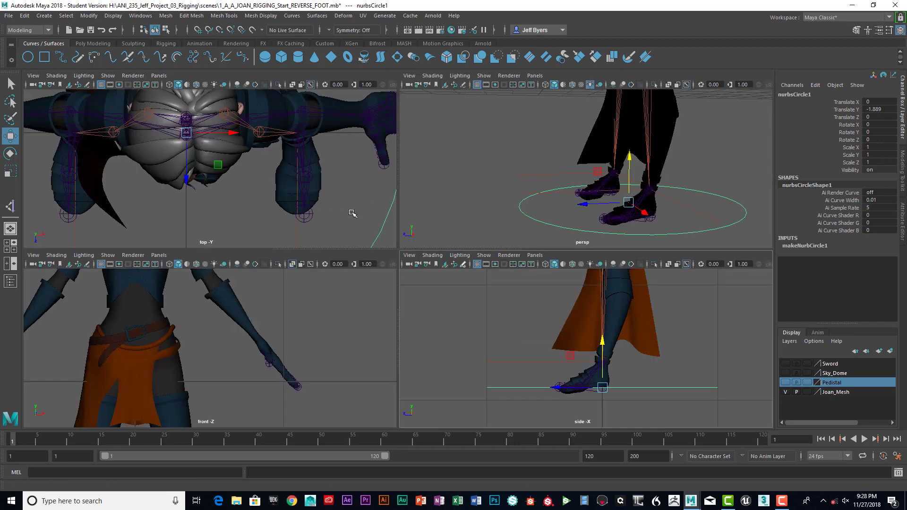
key("space")
scroll(425, 256, "down", 10)
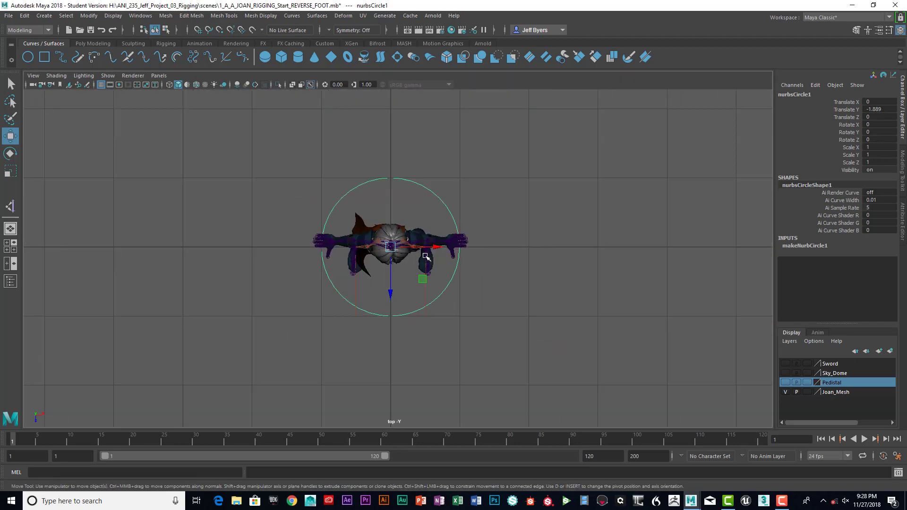
scroll(425, 256, "up", 5)
left_click_drag(429, 238, 358, 273)
key("r")
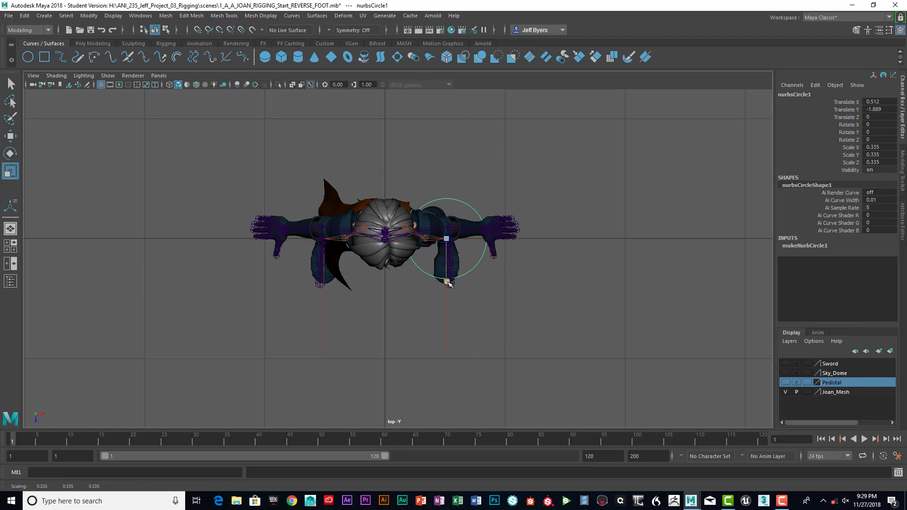
mouse_move(446, 280)
left_mouse_down()
mouse_move(447, 299)
mouse_move(447, 287)
left_mouse_up()
left_click_drag(446, 239, 447, 286)
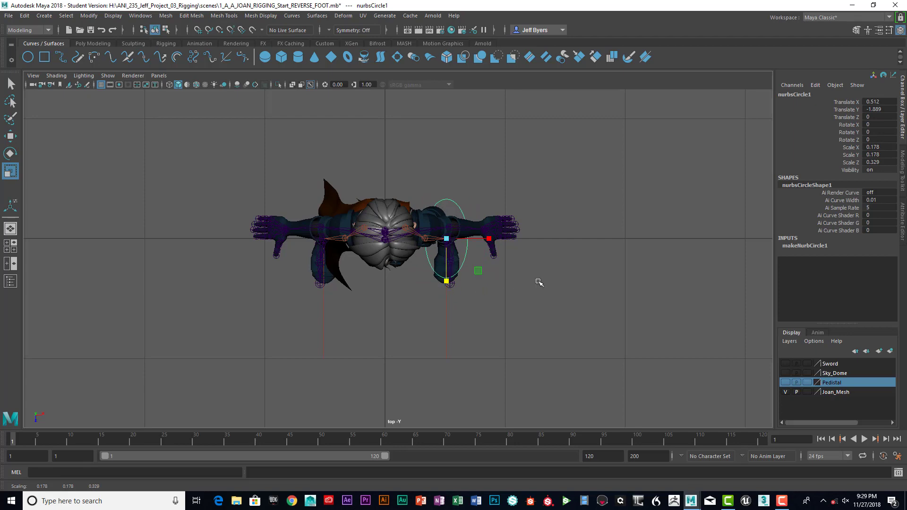
Move the circle forward to surround the left foot, with Translate Z at about 0.14.
key("space")
key("space")
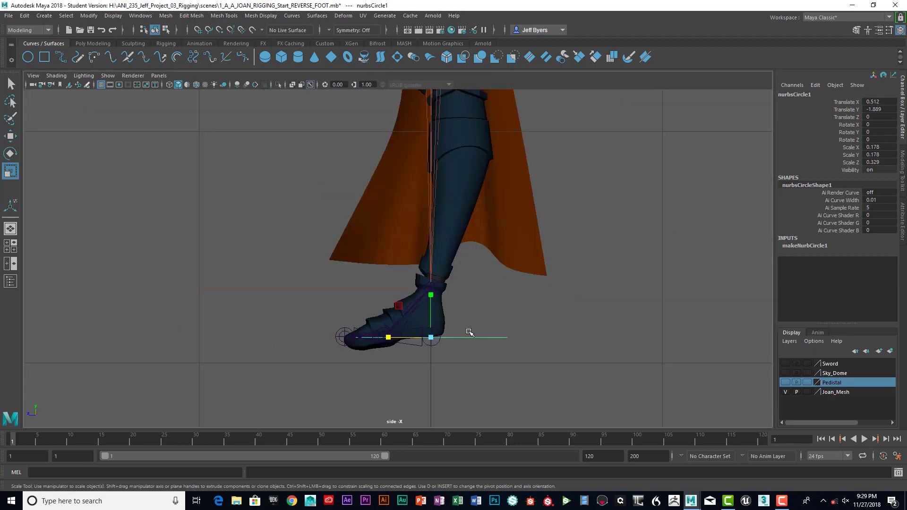
key("w")
key("space")
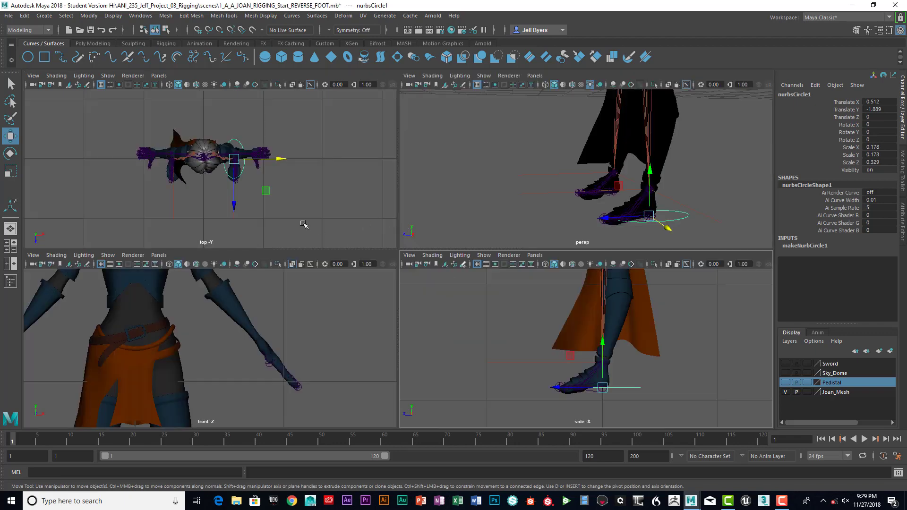
left_click_drag(234, 206, 234, 212)
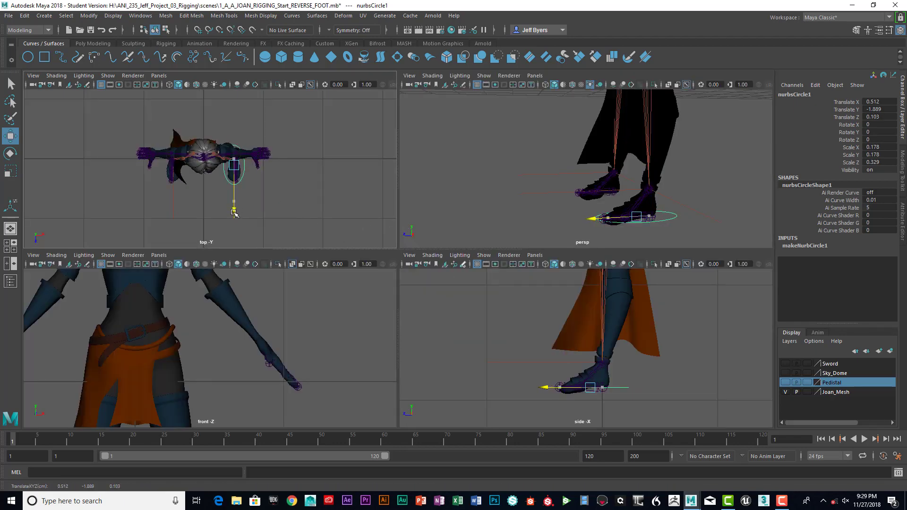
key("space")
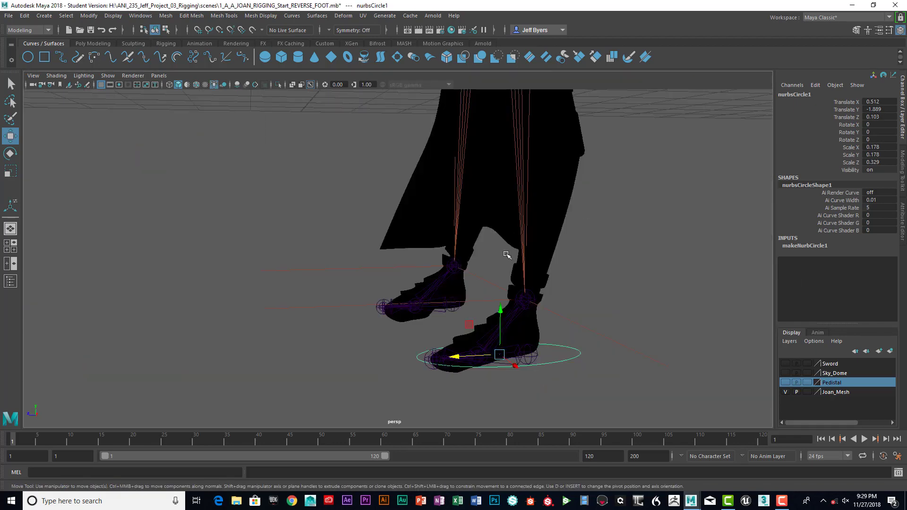
left_click_drag(584, 293, 471, 327, "alt")
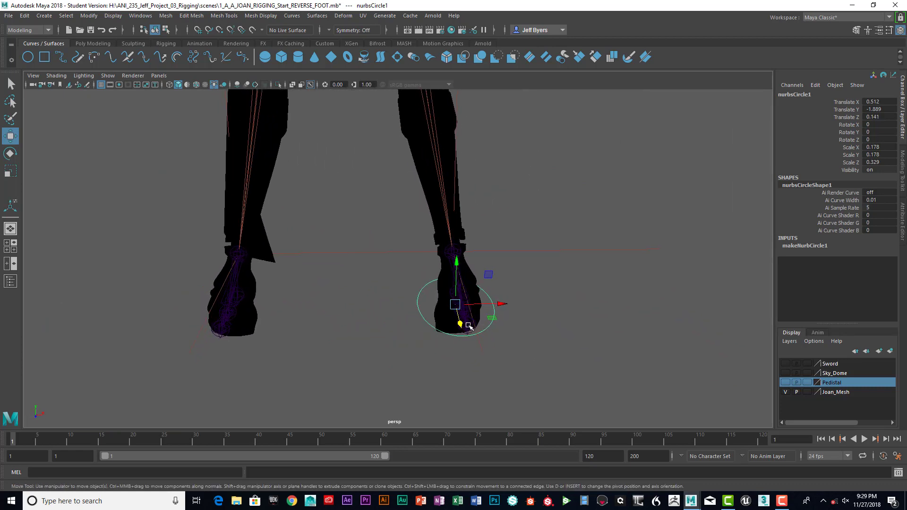
Hide the Joan_Mesh layer and pull the circle's inner-side control vertex toward the left foot to indent the curve.
left_click(786, 392)
left_click_drag(625, 367, 477, 312, "alt")
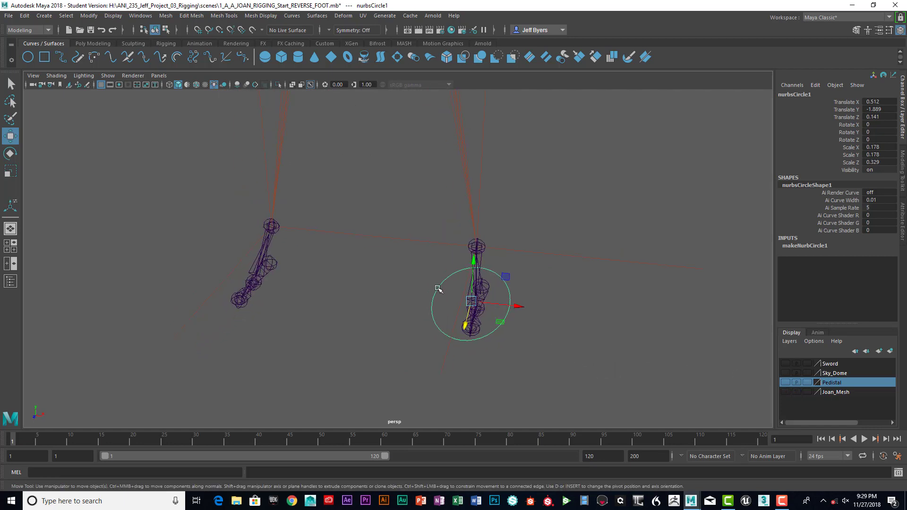
right_click_drag(436, 257, 390, 259)
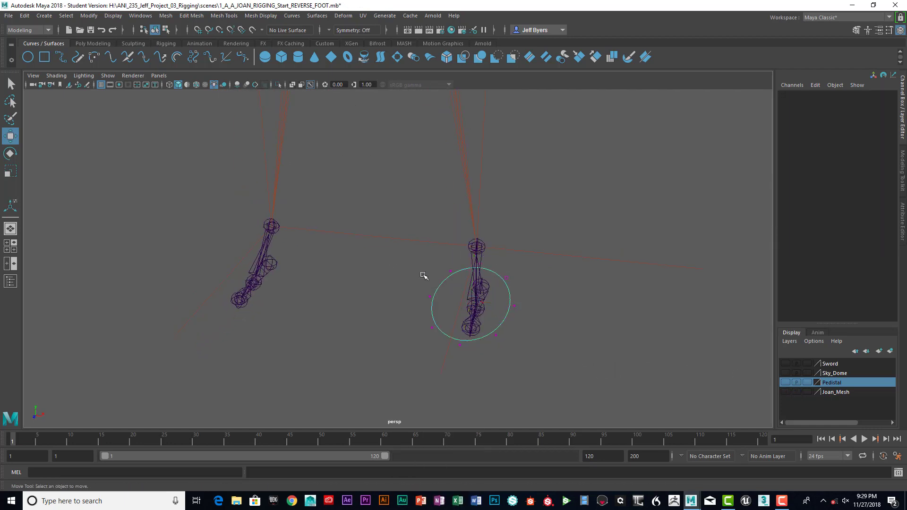
left_click_drag(403, 261, 484, 303)
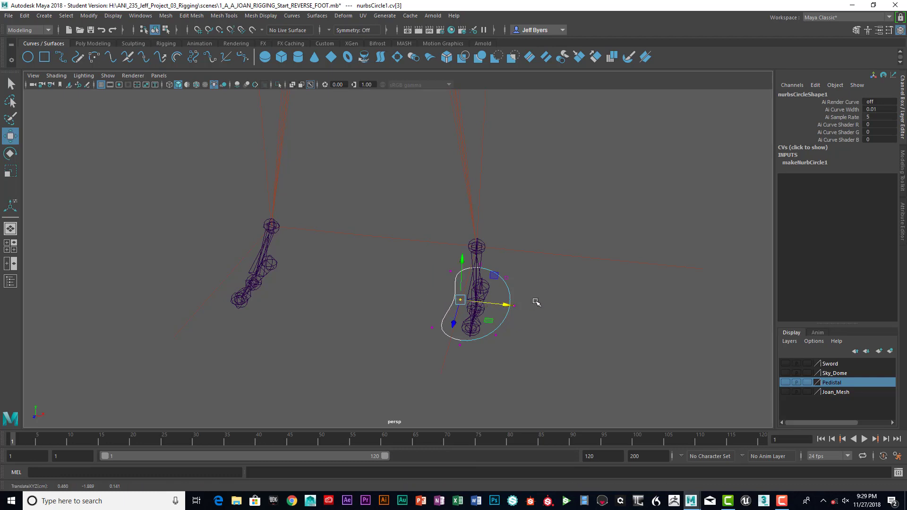
left_click_drag(558, 302, 539, 298, "alt")
left_click(542, 313)
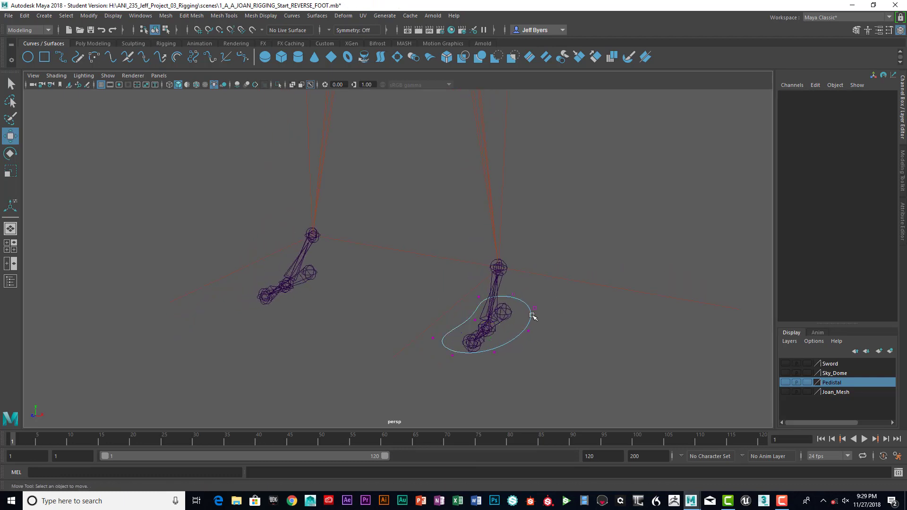
Return to object mode and rename the left foot's curve as L_Foot_Ctrl.
right_click_drag(530, 313, 517, 316)
left_click_drag(524, 315, 579, 318, "alt")
double_click(823, 94)
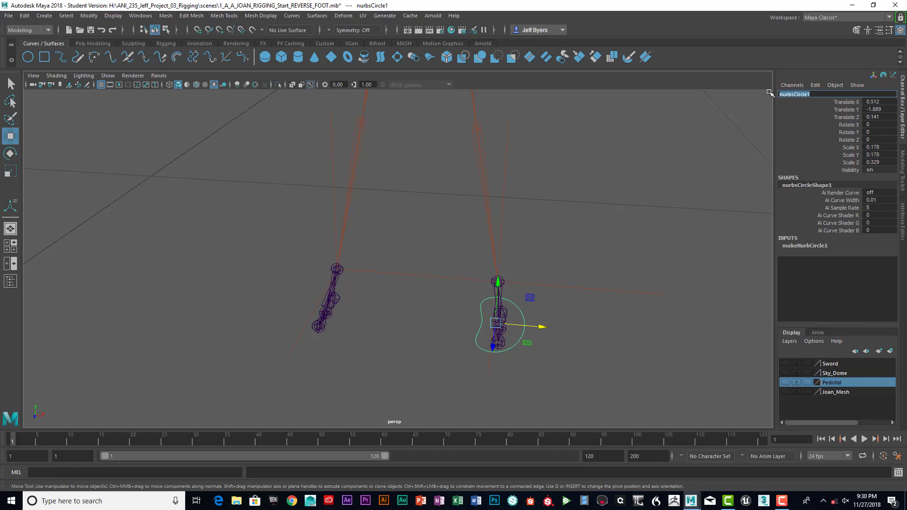
type("L_Foot_Ctrl")
key("Return")
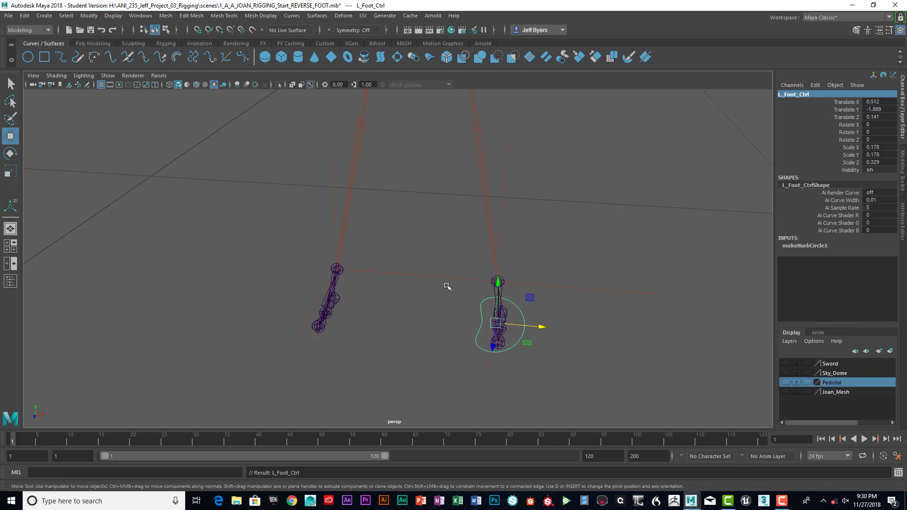
left_click_drag(539, 270, 510, 273, "alt")
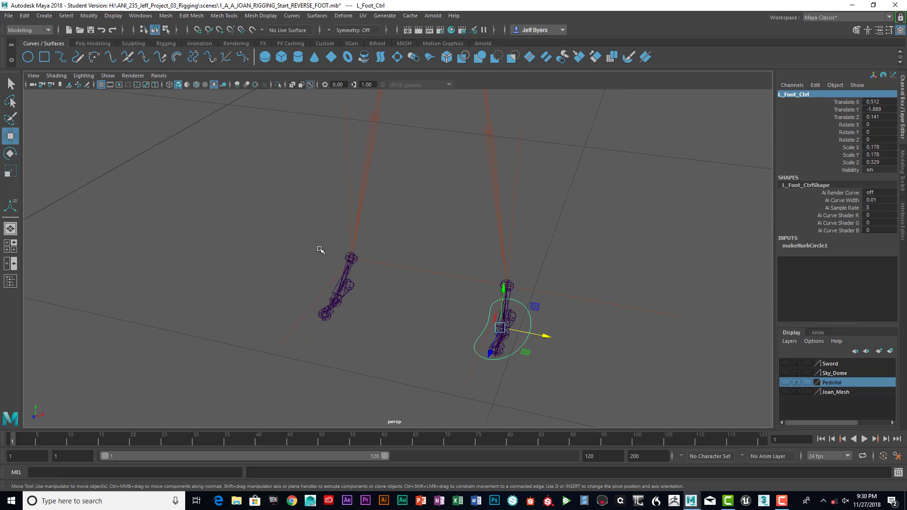
left_click_drag(439, 242, 435, 236, "alt")
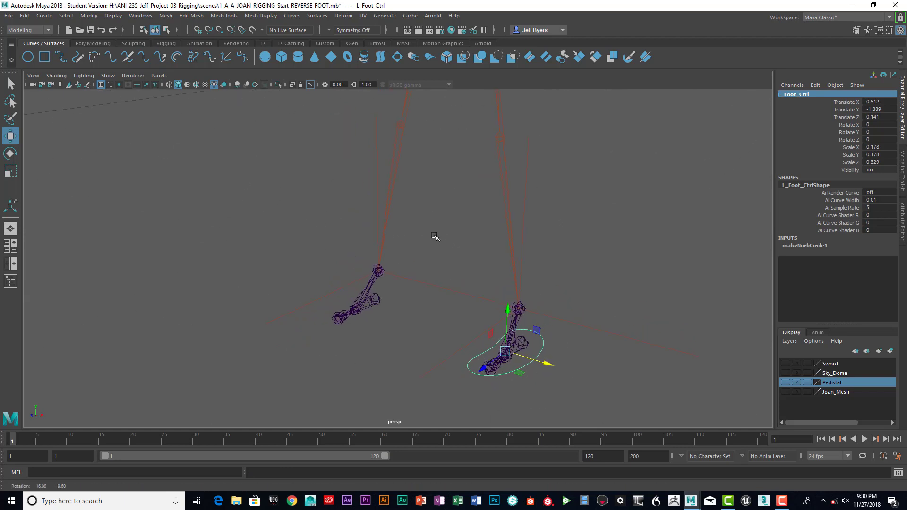
scroll(396, 207, "up", 6)
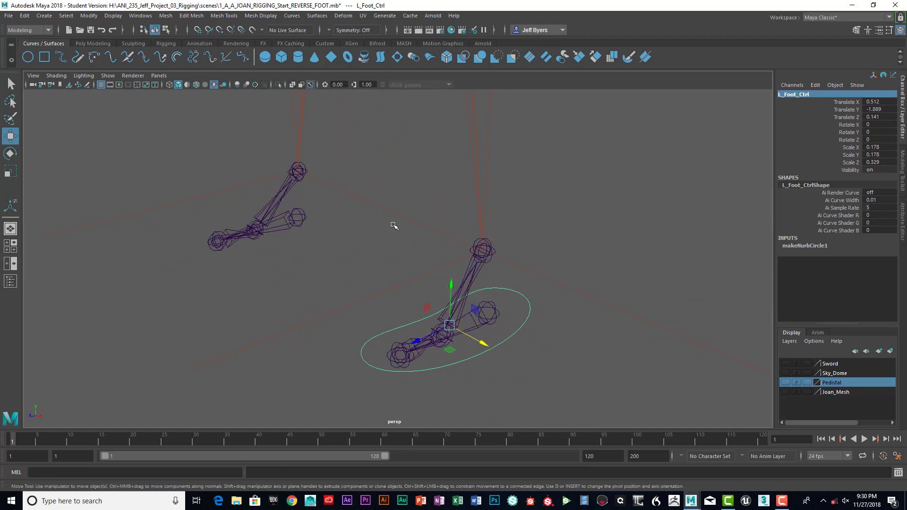
Move the pivot of L_Foot_Ctrl onto the left ankle joint, snapping it to the joint's point.
middle_click_drag(393, 225, 377, 212, "alt")
left_click_drag(377, 212, 379, 209, "alt")
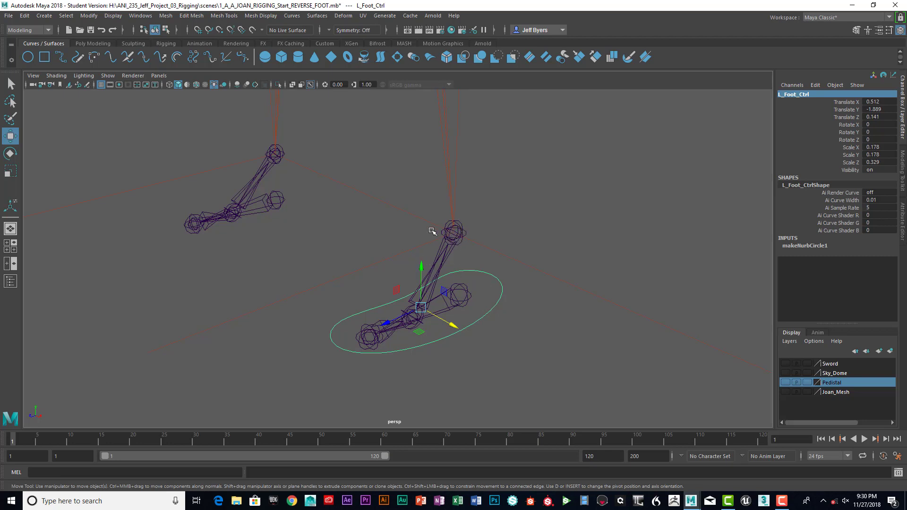
key("d")
key("d")
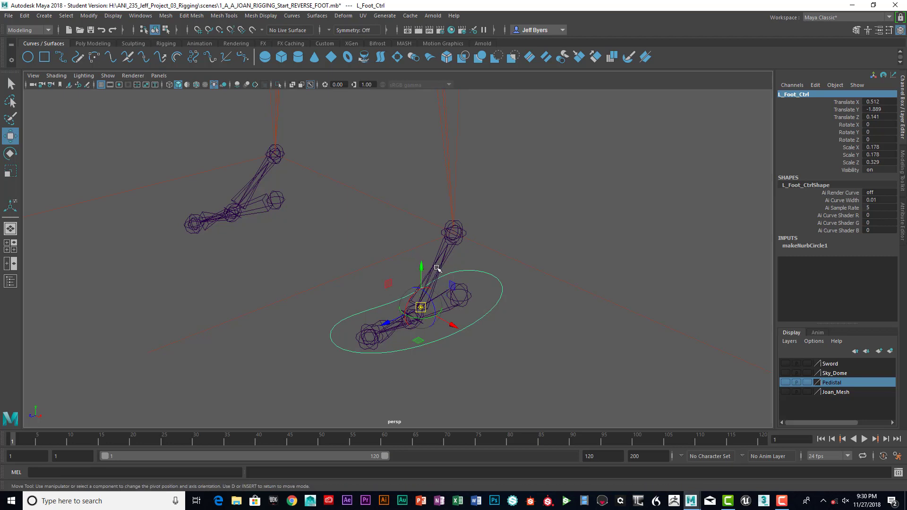
key("v")
left_click_drag(421, 307, 455, 230)
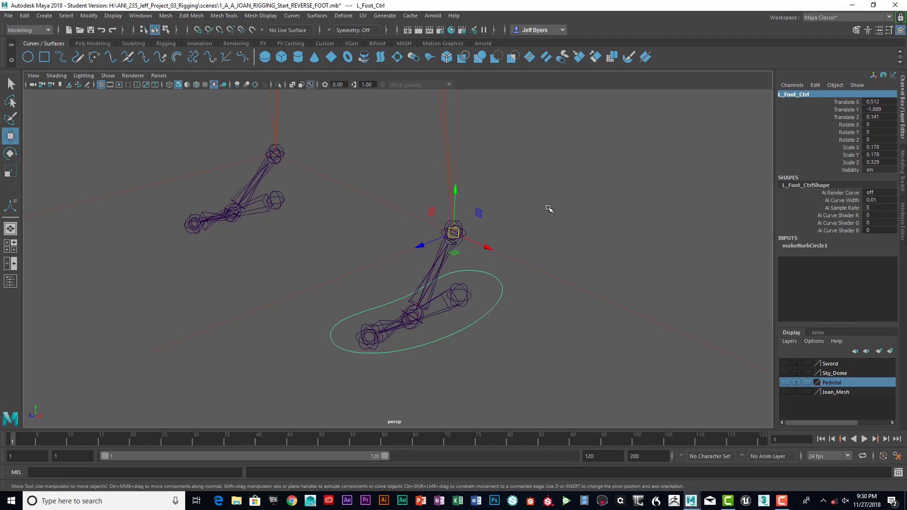
Duplicate L_Foot_Ctrl using reset Duplicate Special options with Scale X at -1, and snap the mirrored copy to the right ankle joint.
mouse_move(502, 311)
left_mouse_down("alt")
mouse_move(527, 310)
mouse_move(508, 314)
left_mouse_up("alt")
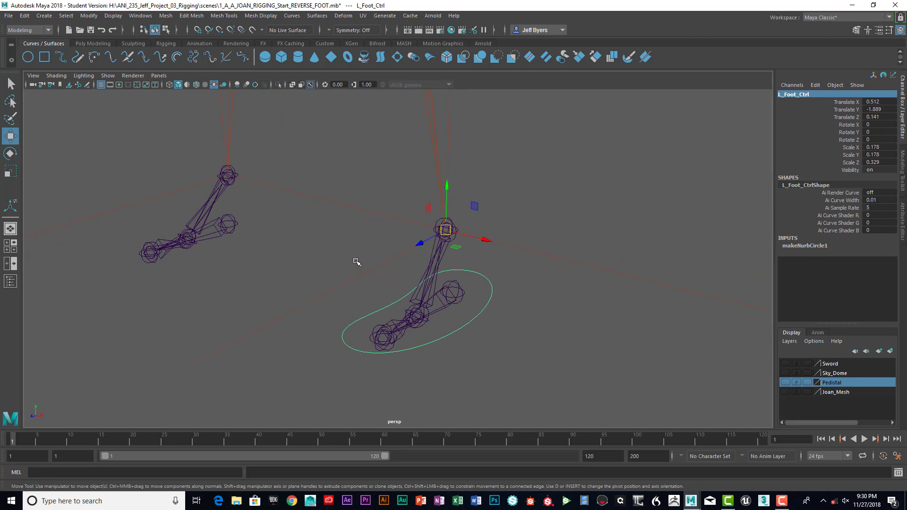
left_click_drag(338, 241, 397, 237, "alt")
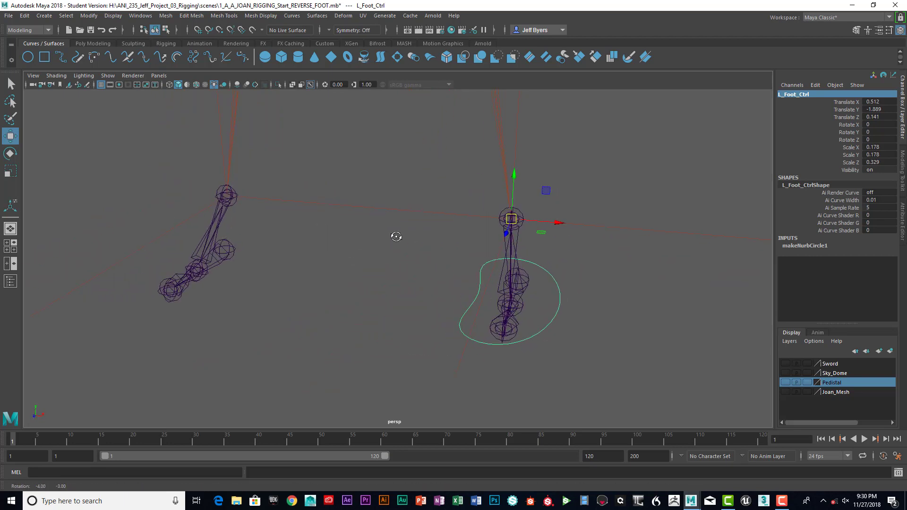
left_click(24, 16)
mouse_move(38, 138)
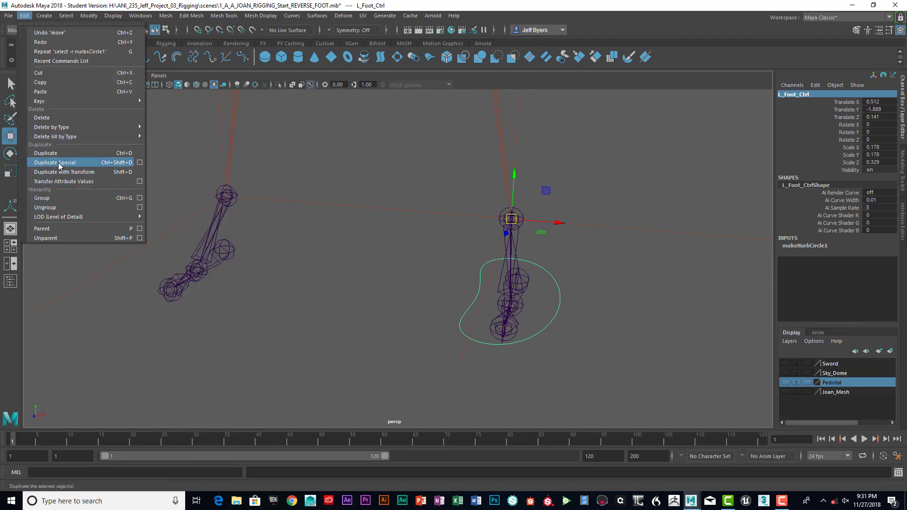
left_click(140, 163)
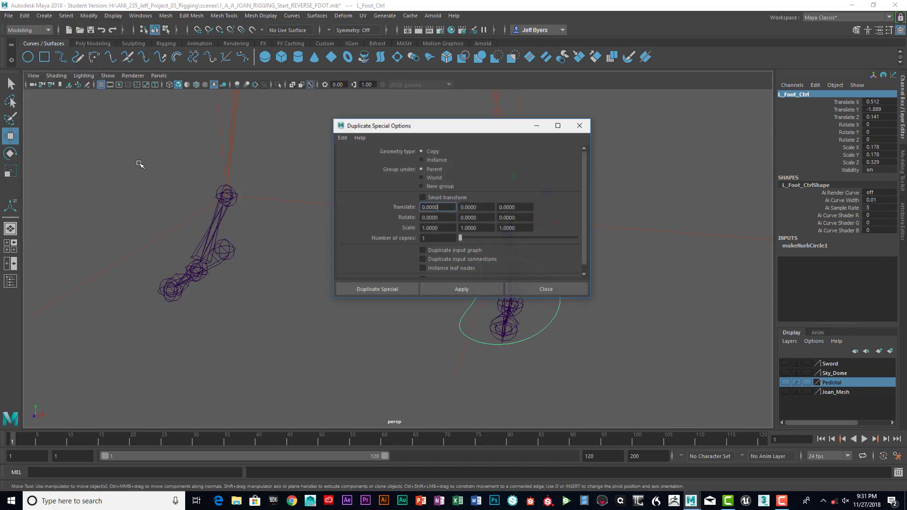
left_click(342, 137)
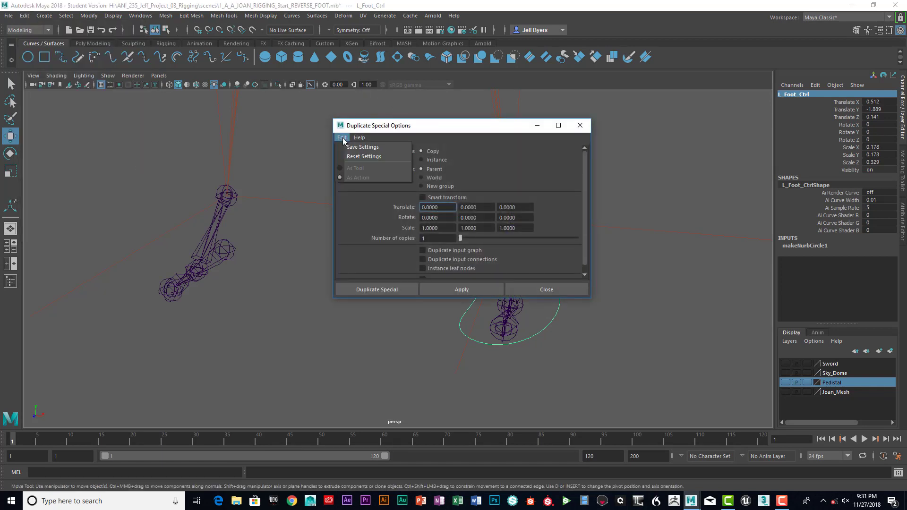
left_click(357, 154)
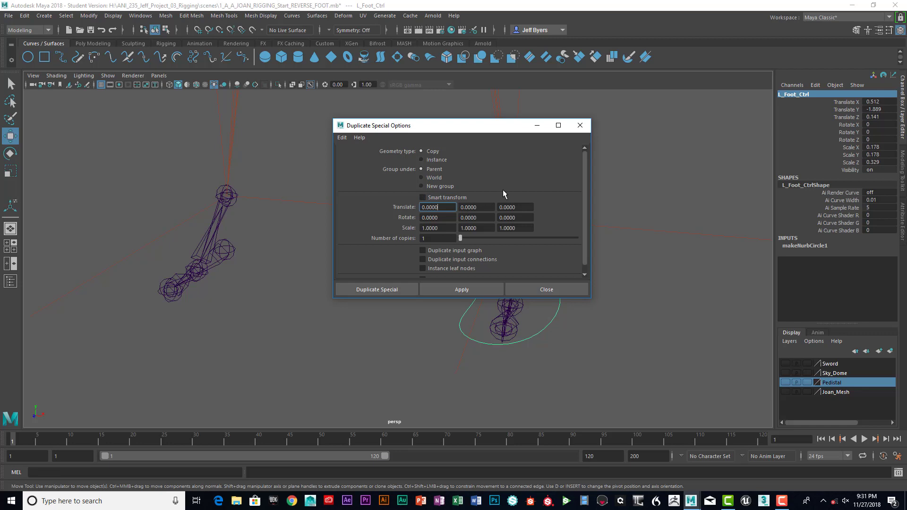
left_click(423, 228)
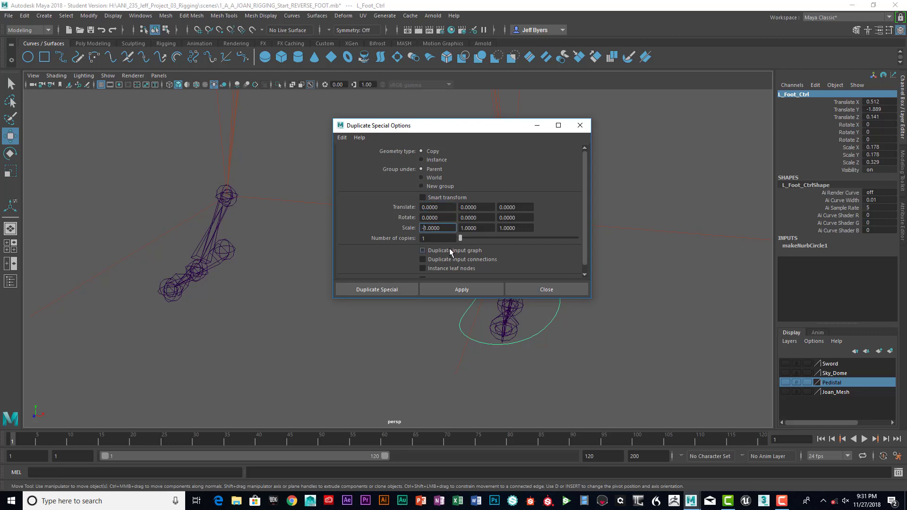
left_click(416, 290)
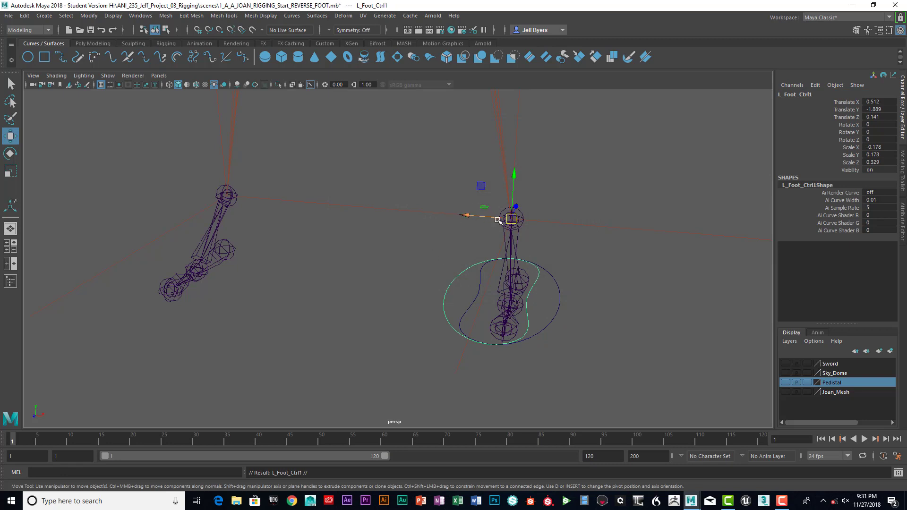
left_click_drag(504, 221, 234, 197)
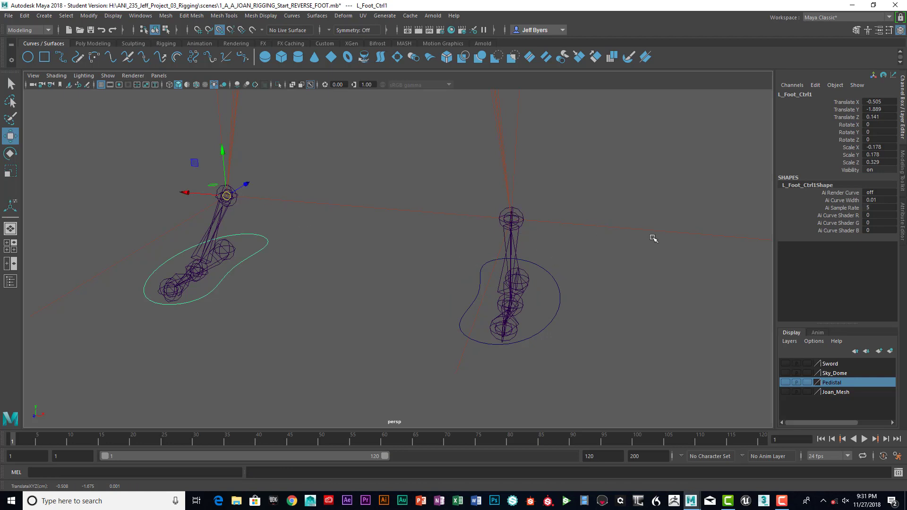
Rename the mirrored curve around the right foot as R_Foot_Ctrl.
left_click(563, 299)
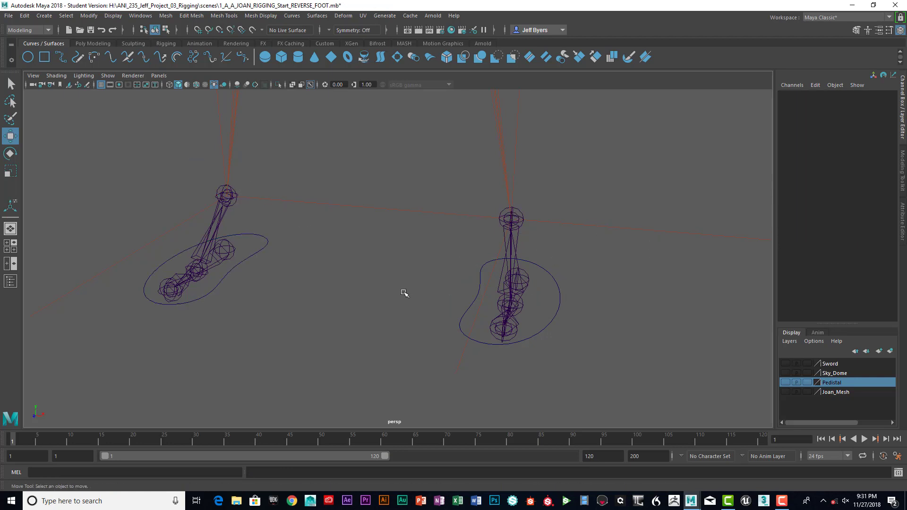
left_click(559, 309)
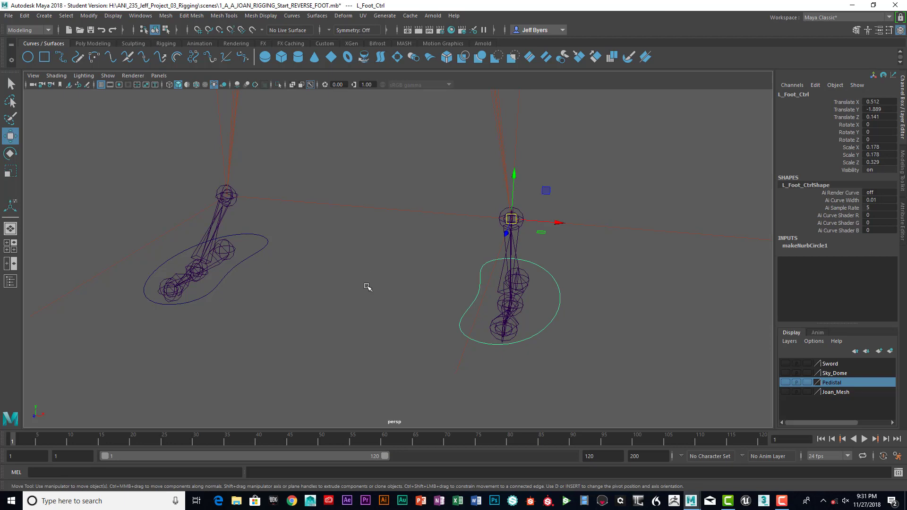
left_click(238, 266)
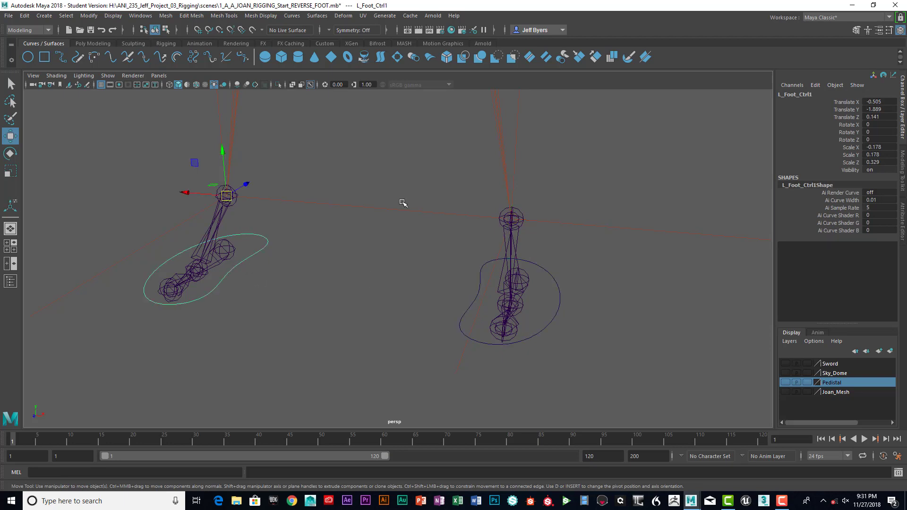
double_click(785, 95)
left_click(781, 95)
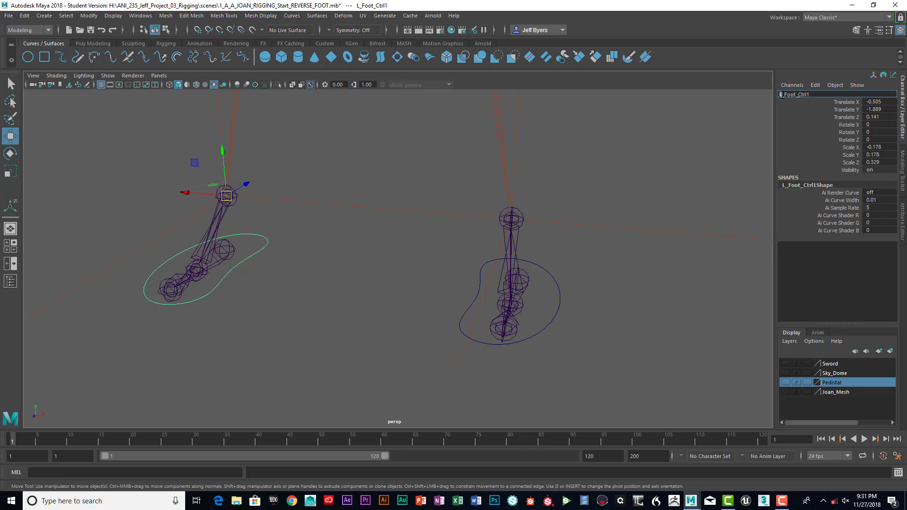
key("Delete")
type("R")
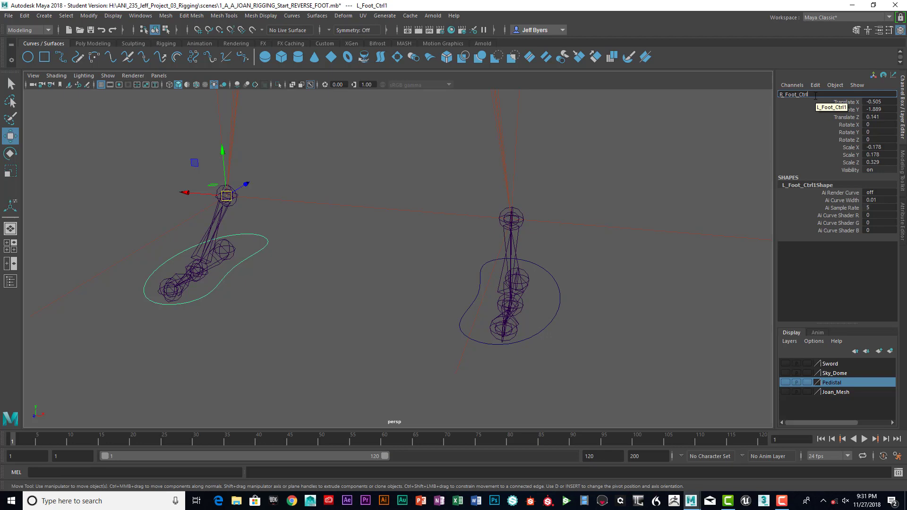
key("Return")
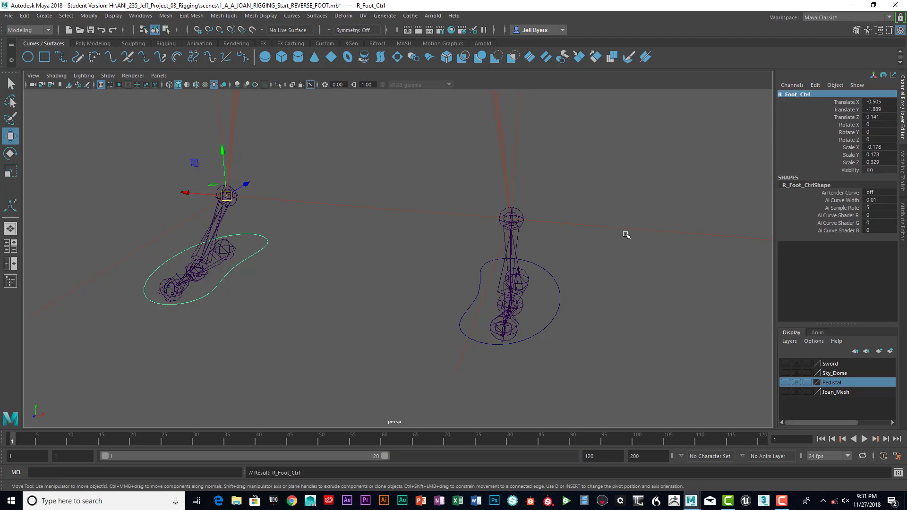
Delete the construction history of both foot control curves and freeze their transformations.
left_click(557, 301)
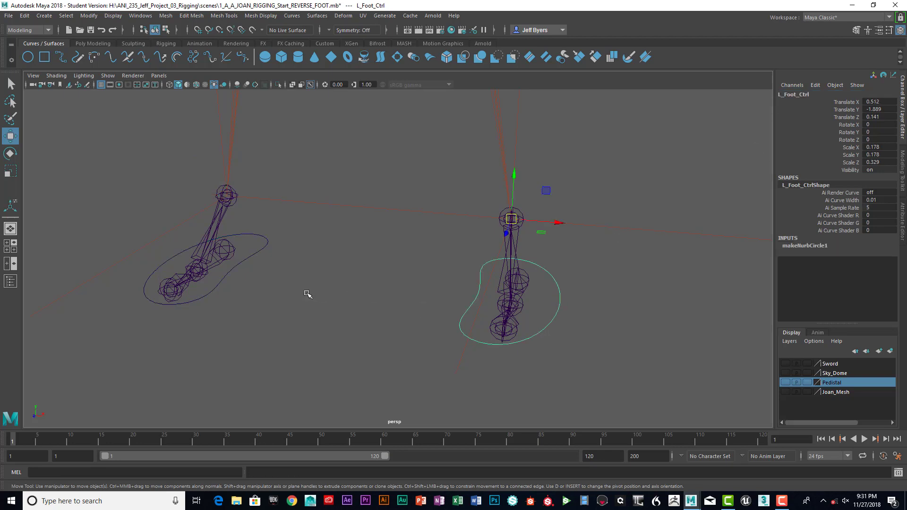
left_click(260, 251)
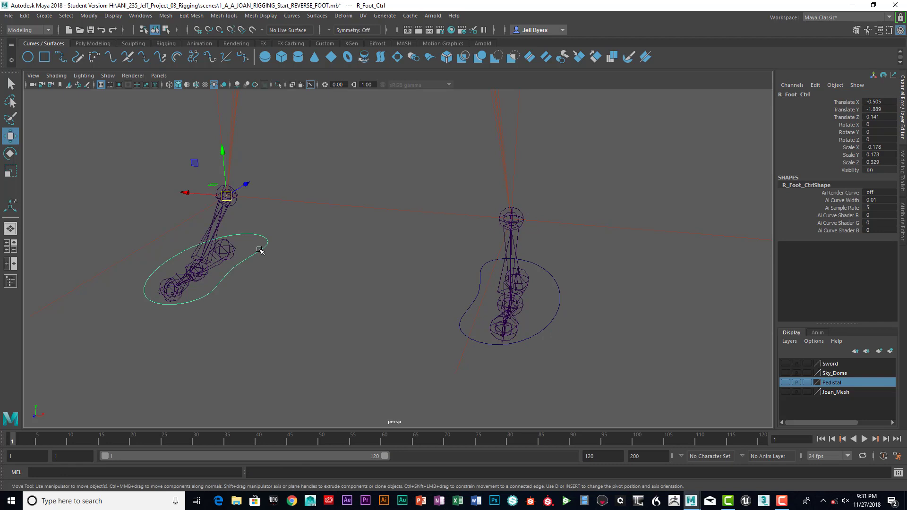
left_click(547, 271, "shift")
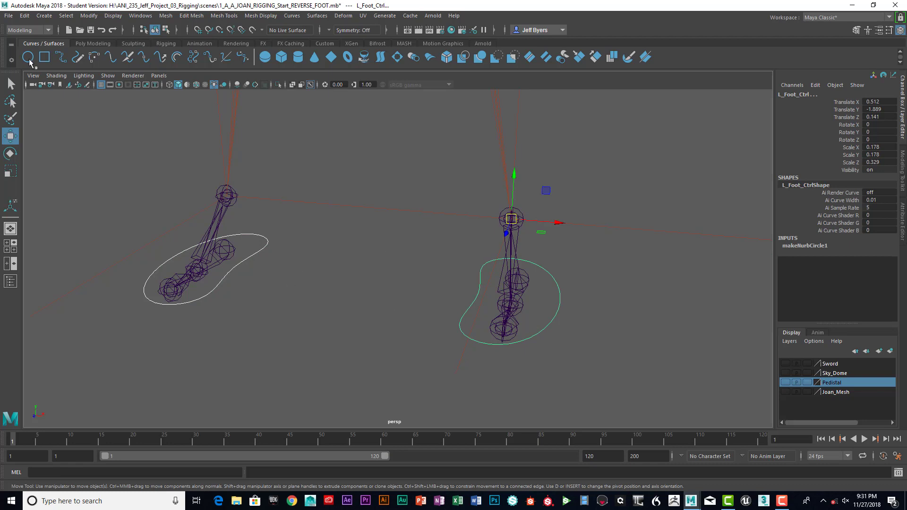
left_click(24, 17)
mouse_move(62, 126)
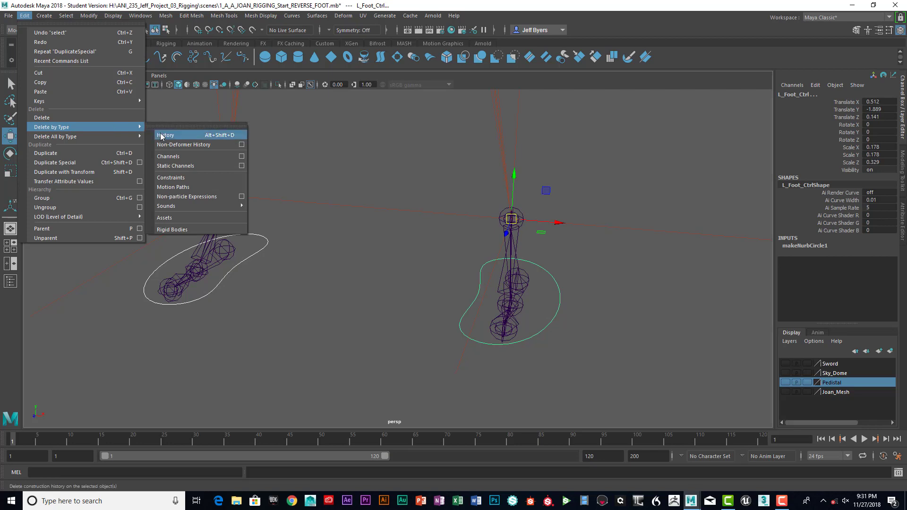
left_click(257, 135)
left_click(89, 16)
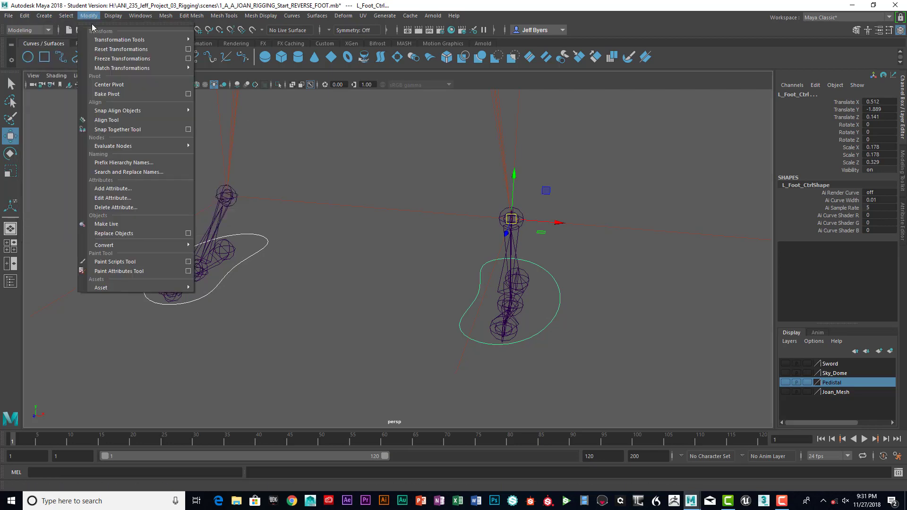
left_click(144, 59)
left_click(609, 280)
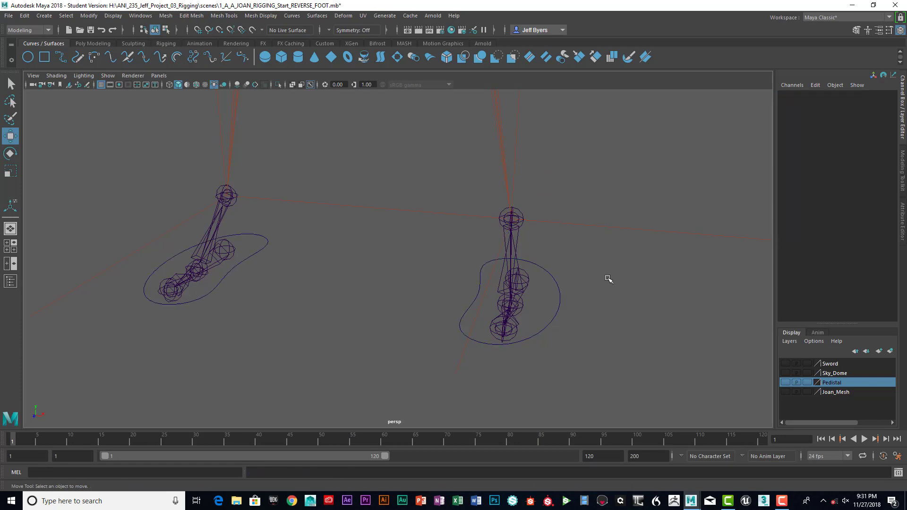
Parent the left reverse-foot heel joint L_RF_Heel_Jnt under L_Foot_Ctrl.
left_click_drag(608, 280, 619, 287, "alt")
mouse_move(591, 281)
left_mouse_down("alt")
mouse_move(575, 291)
mouse_move(573, 265)
mouse_move(576, 280)
left_mouse_up("alt")
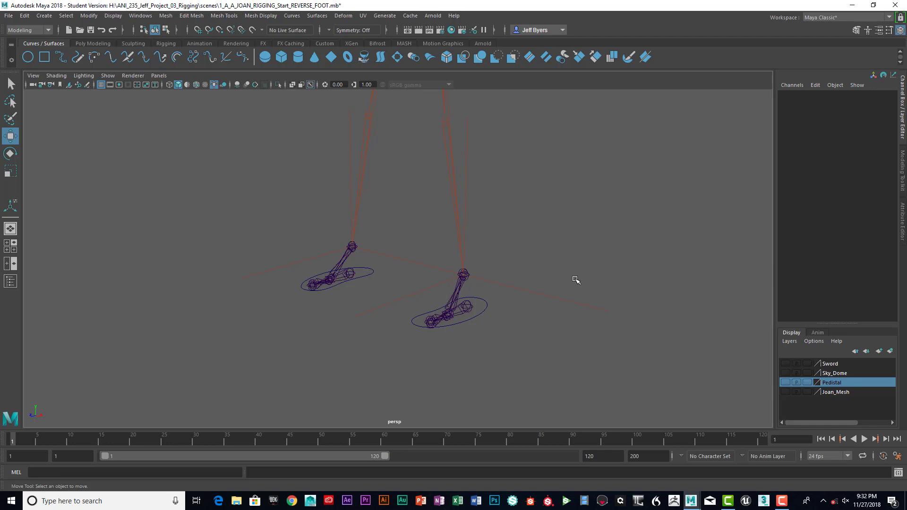
scroll(513, 303, "up", 3)
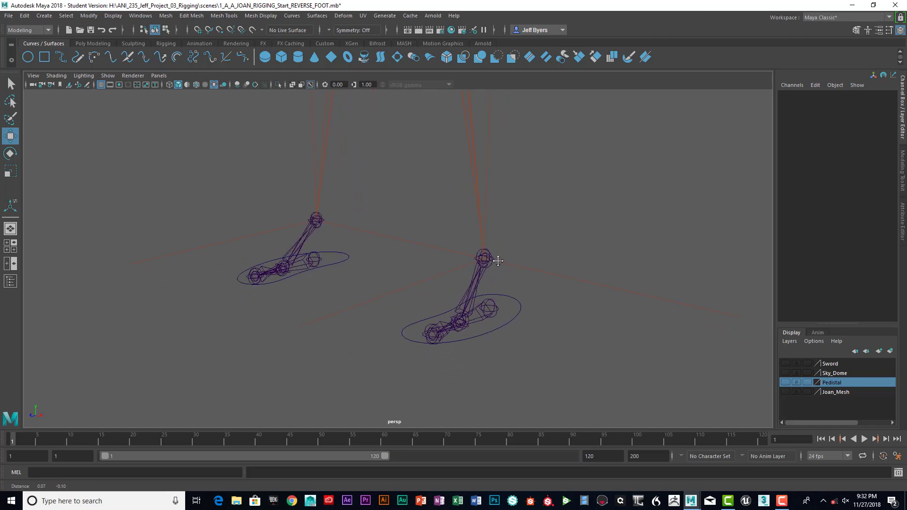
left_click(488, 287)
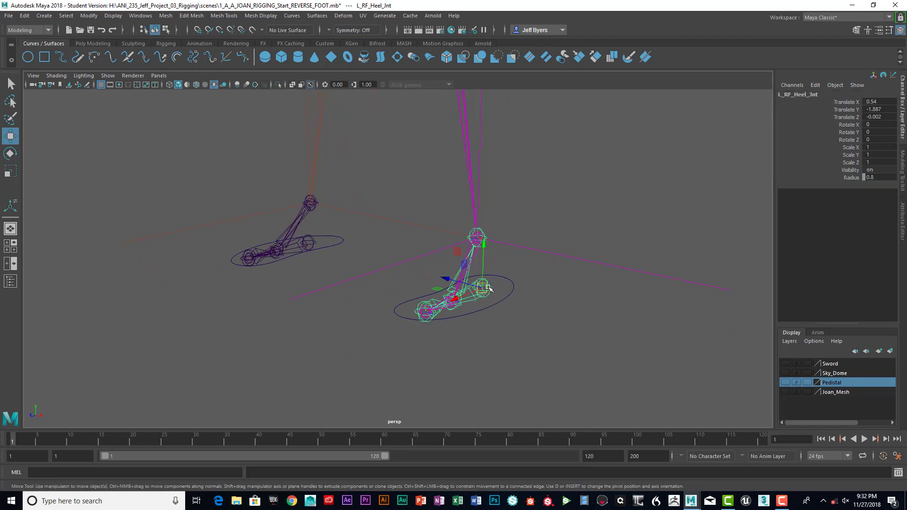
left_click(514, 283)
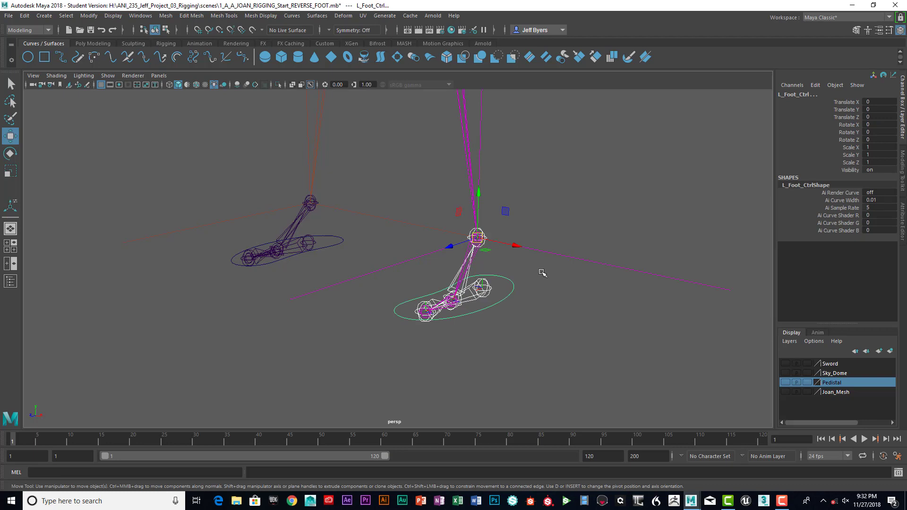
key("Down")
left_click(567, 285)
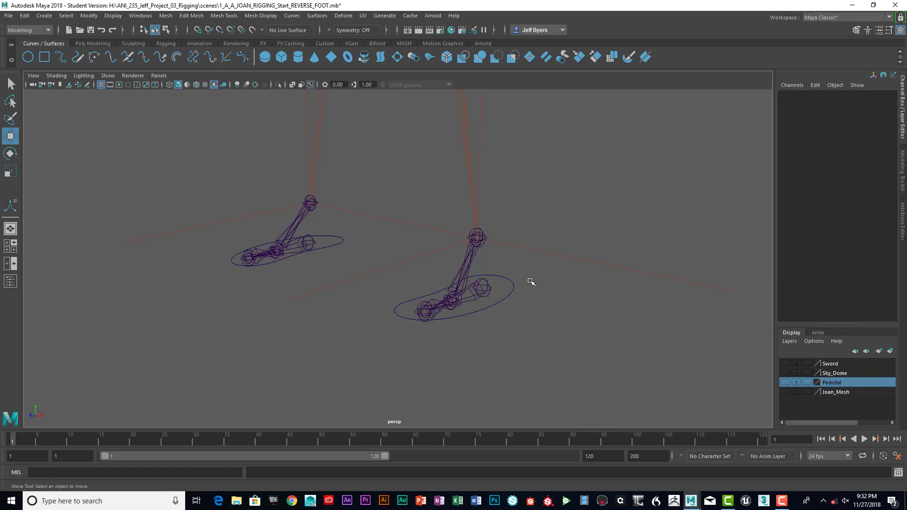
Raise L_Foot_Ctrl about 0.18 in Y to test the left leg, and undo the move.
left_click(514, 283)
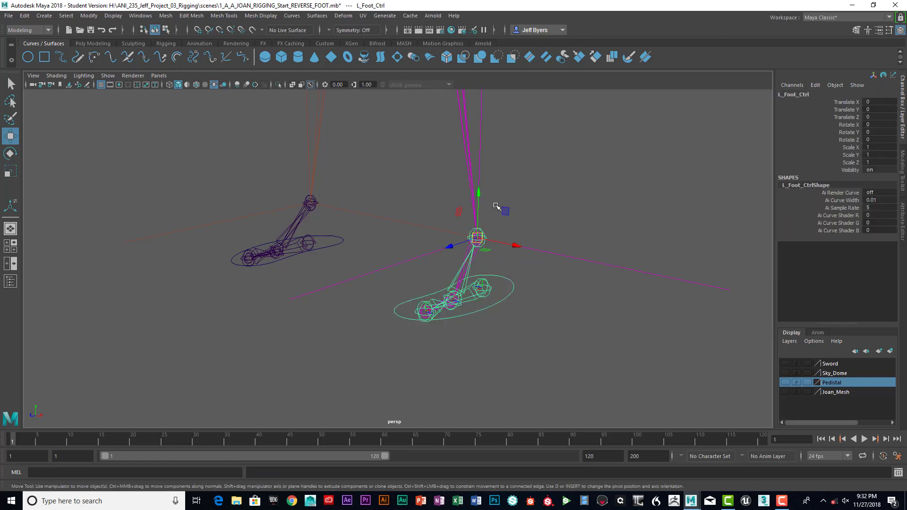
left_click_drag(479, 193, 479, 169)
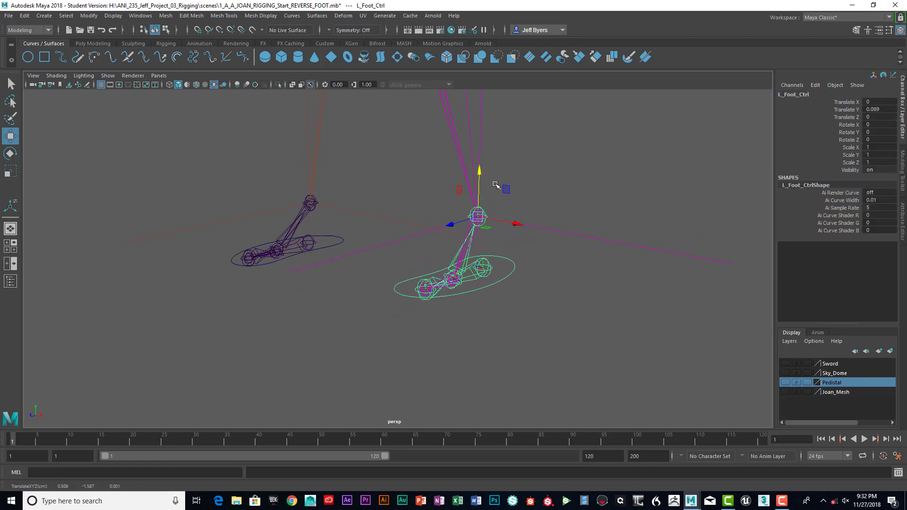
scroll(495, 185, "down", 5)
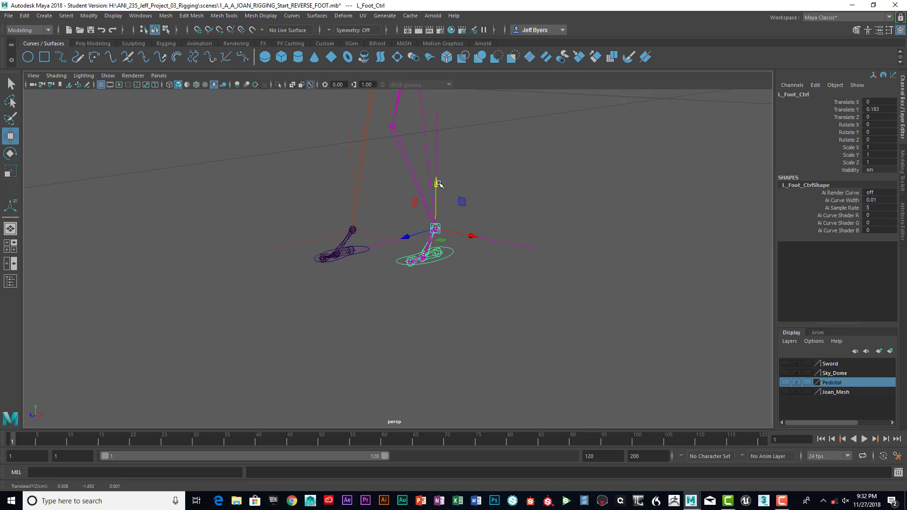
key("ctrl+z")
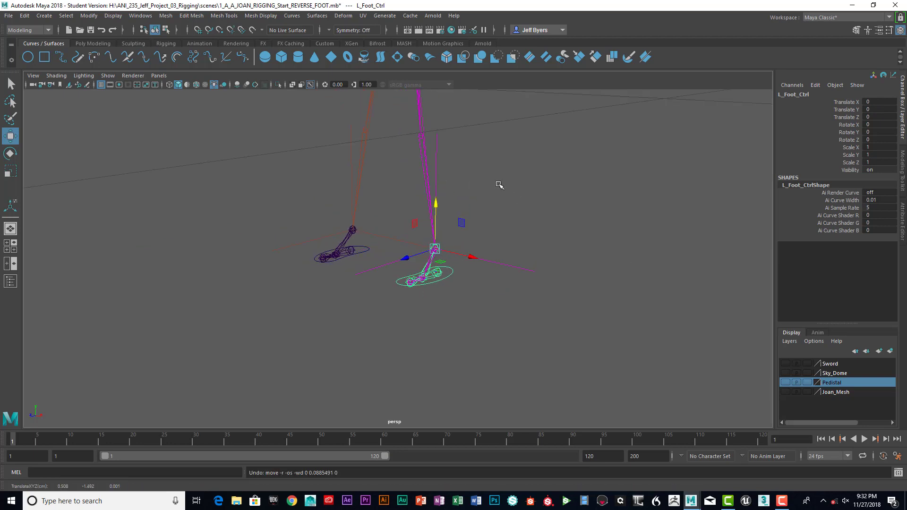
Parent the right reverse-foot heel joint R_RF_Heel_Jnt under R_Foot_Ctrl.
scroll(396, 279, "up", 5)
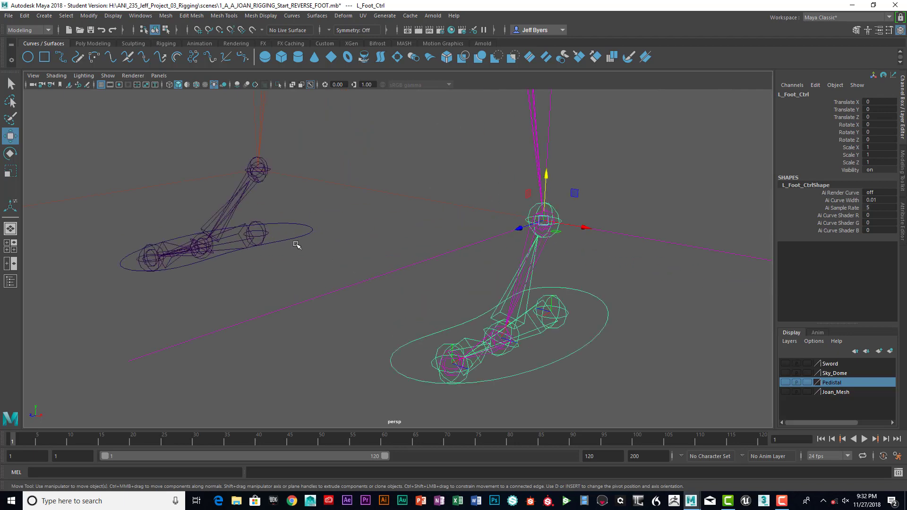
left_click(264, 235)
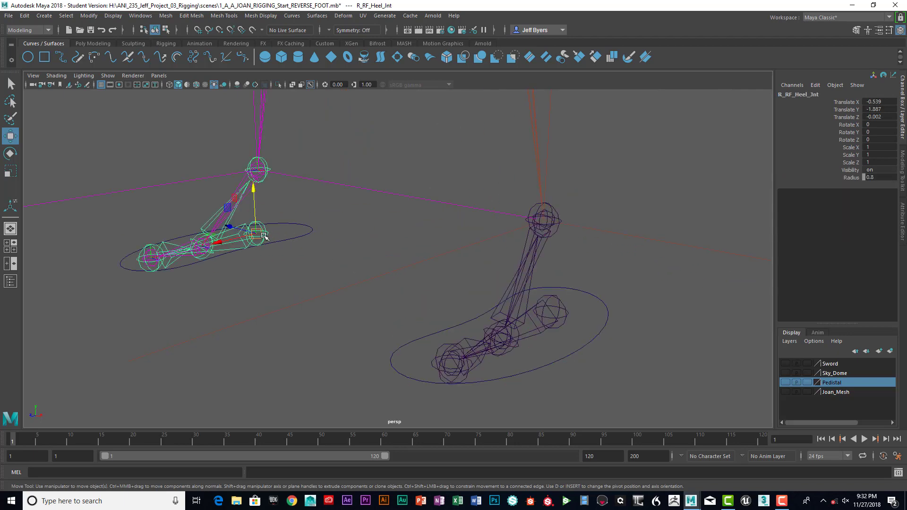
left_click(313, 231)
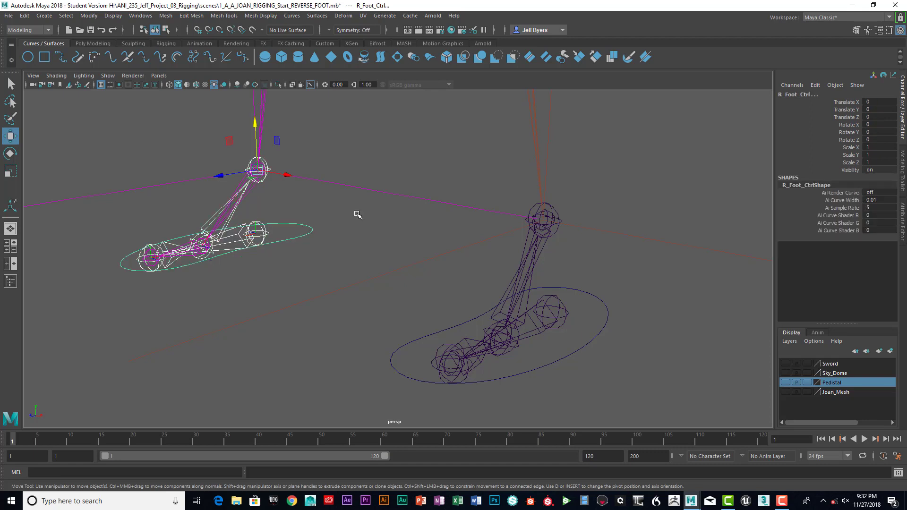
key("ctrl+z")
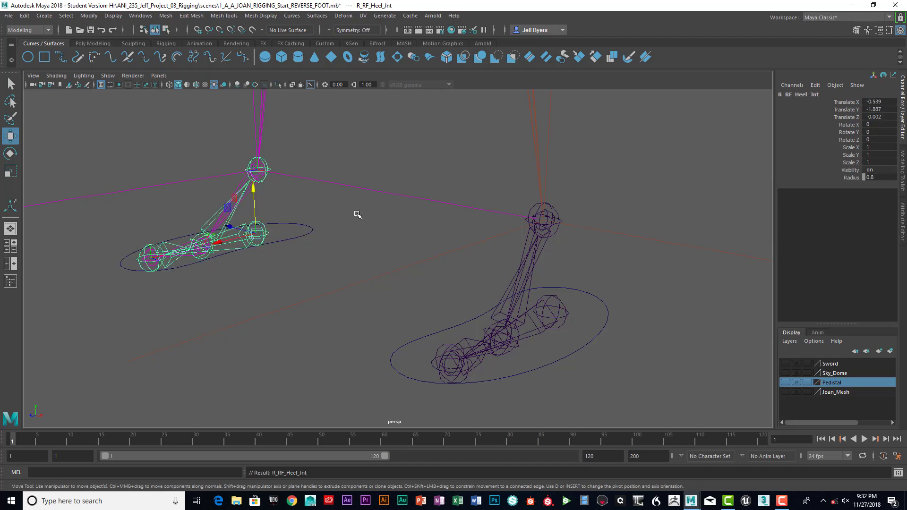
Raise R_Foot_Ctrl about 0.19 in Y to test the right leg, and undo the move.
scroll(344, 238, "down", 5)
left_click(343, 238)
scroll(344, 234, "down", 4)
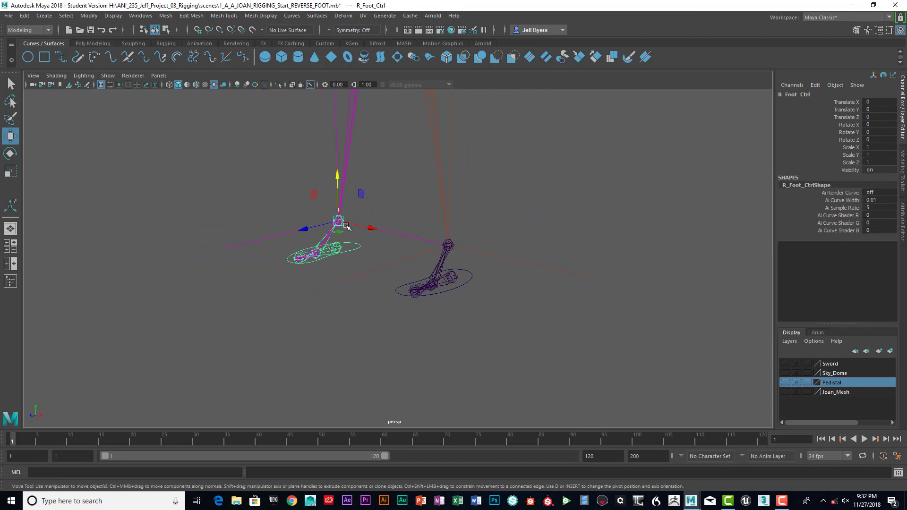
left_click_drag(346, 180, 350, 162)
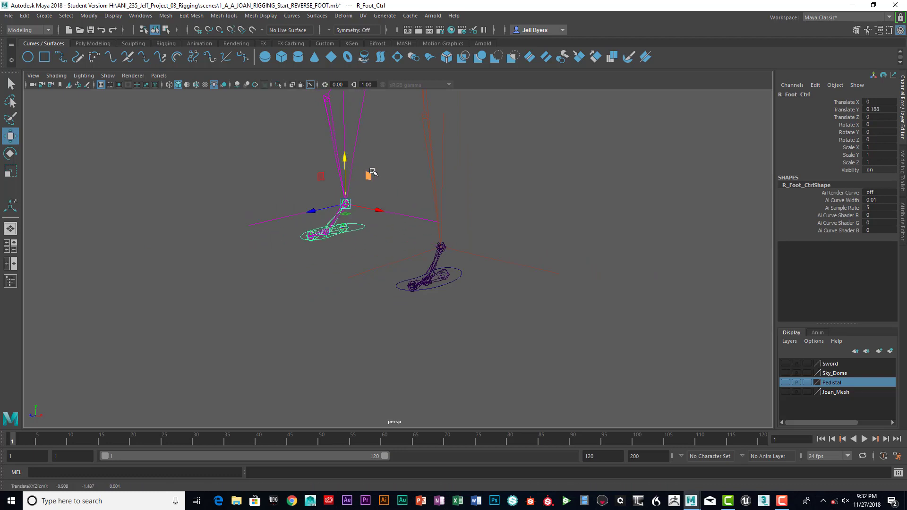
key("ctrl+z")
scroll(497, 190, "down", 3)
middle_click_drag(488, 164, 508, 205, "alt")
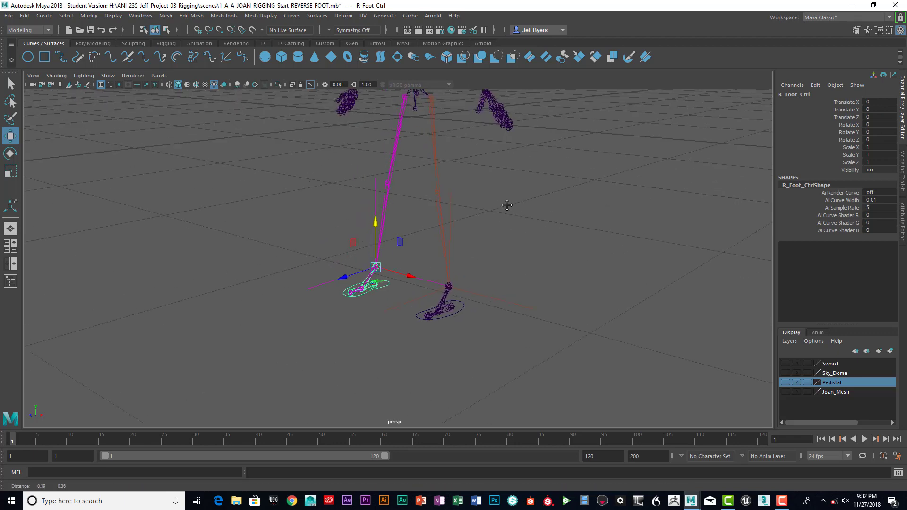
scroll(507, 205, "up", 3)
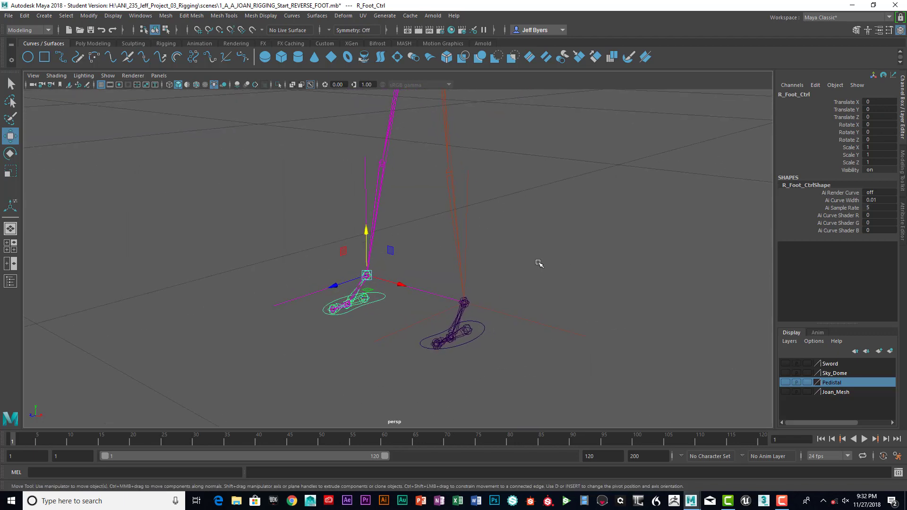